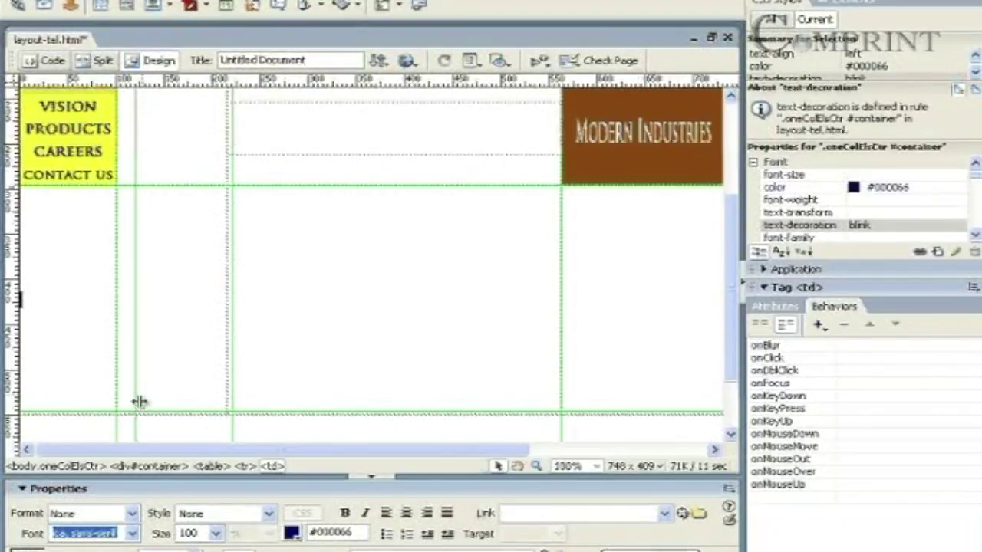
Step: Place the insertion point in the narrow second column cell of the Dreamweaver layout table
click(125, 266)
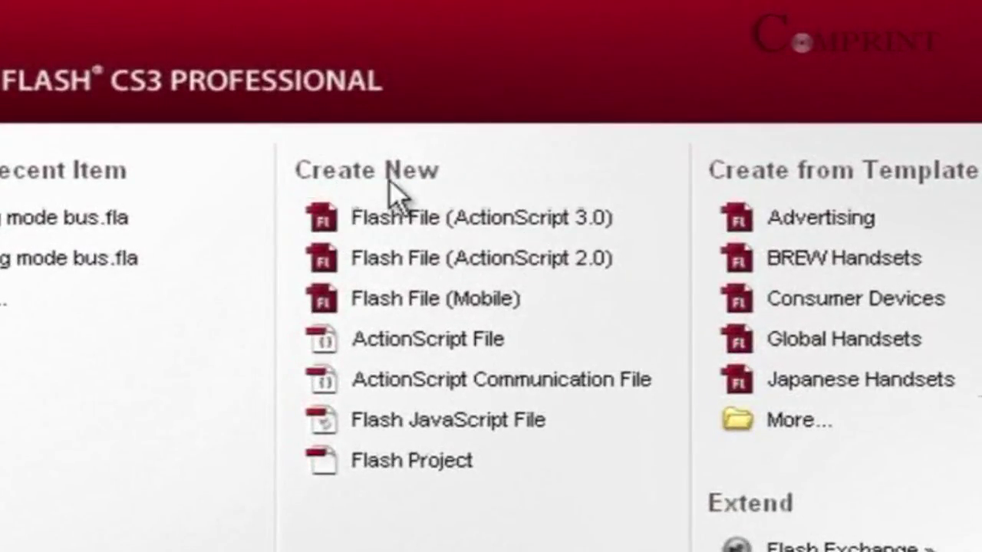
Step: Create a new Flash File (ActionScript 2.0) document from the Welcome screen
click(430, 278)
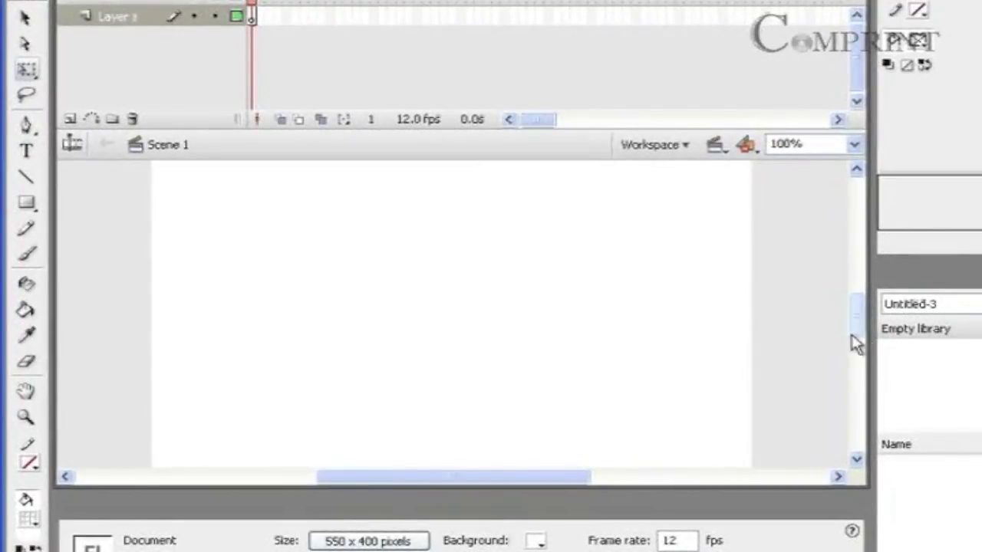
mouse_move(862, 318)
mouse_down()
mouse_move(859, 333)
mouse_move(854, 307)
mouse_up()
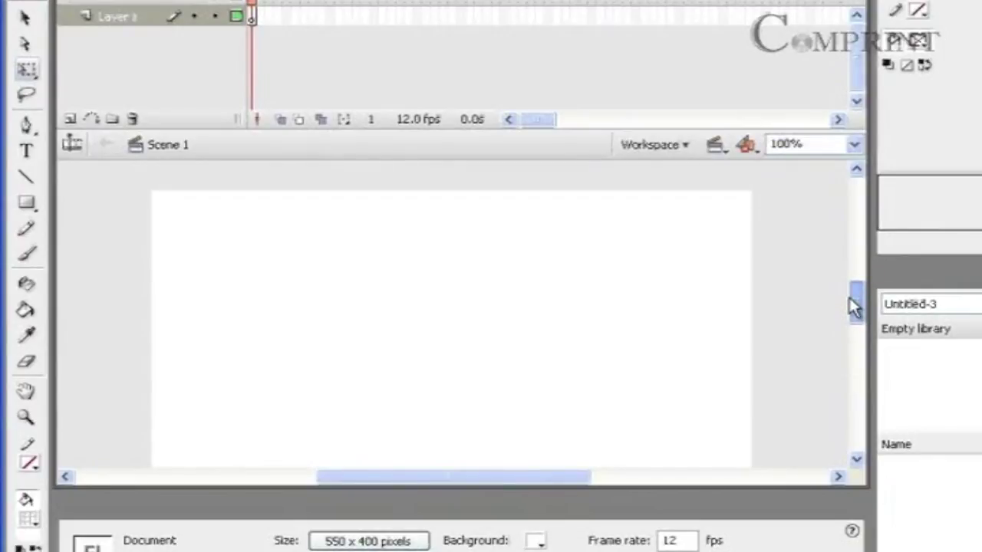
Step: Change the document size from 550 × 400 to 100 × 250 pixels
mouse_move(854, 307)
mouse_down()
mouse_move(848, 325)
mouse_move(855, 311)
mouse_up()
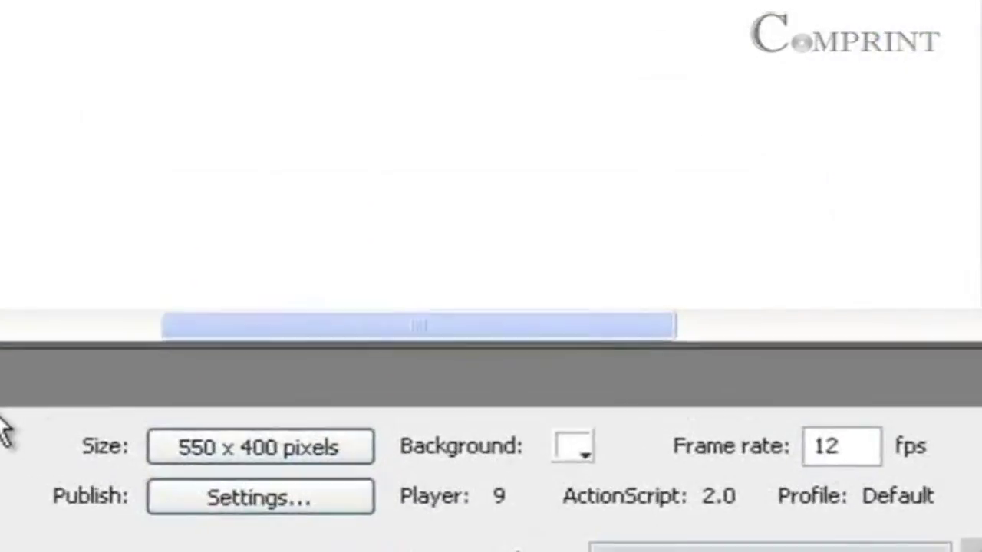
click(186, 454)
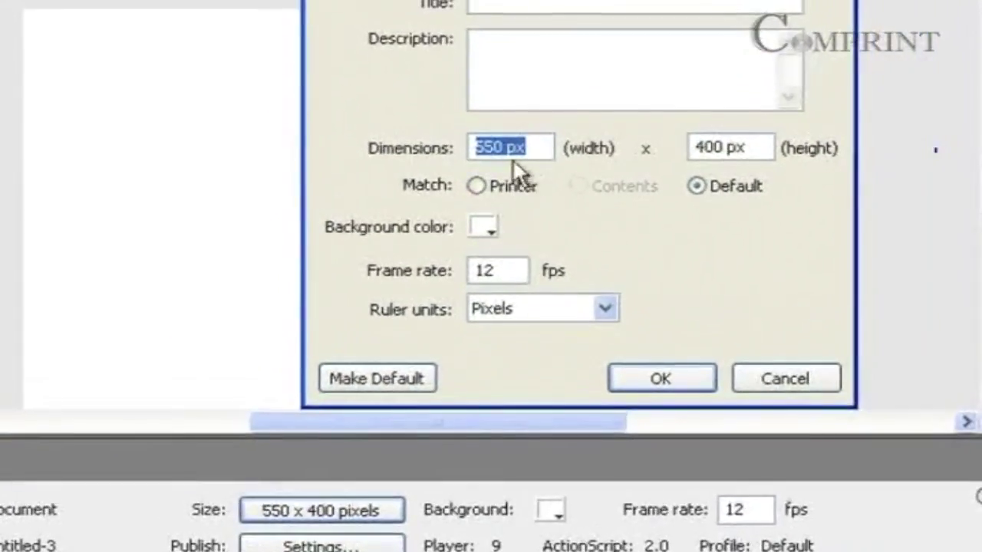
drag(508, 108, 451, 109)
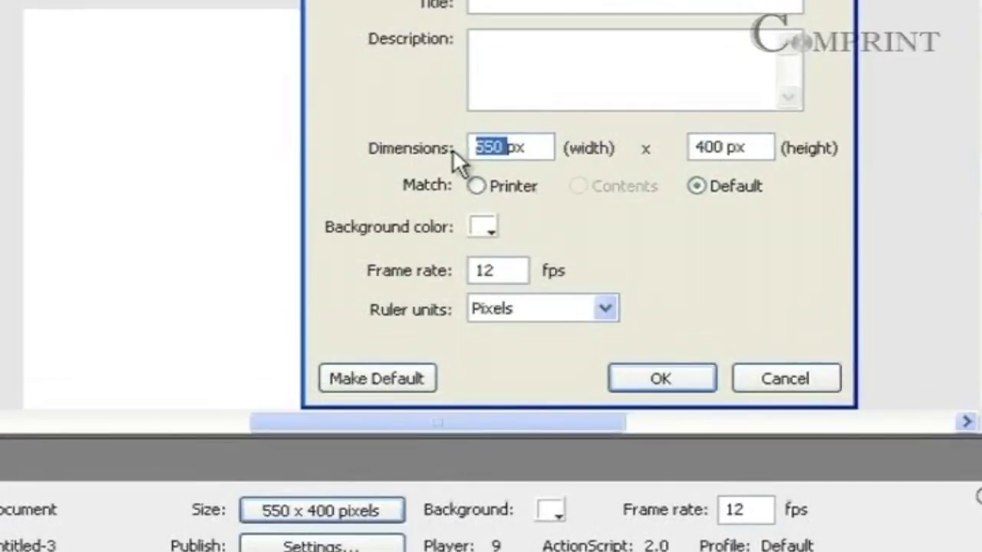
text(100)
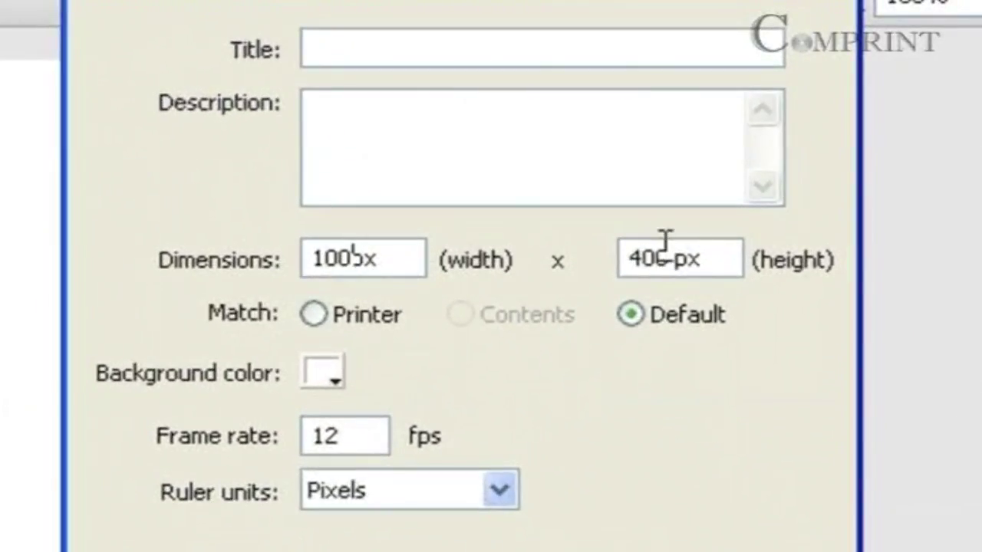
drag(661, 254, 598, 247)
text(250)
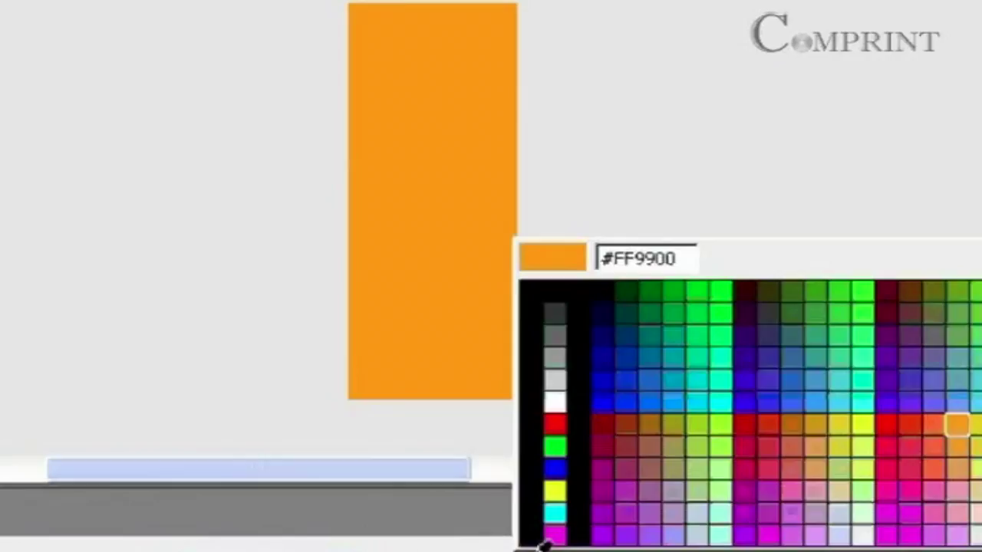
Step: Pick yellow #FFCC00 as the rectangle's fill colour
click(957, 421)
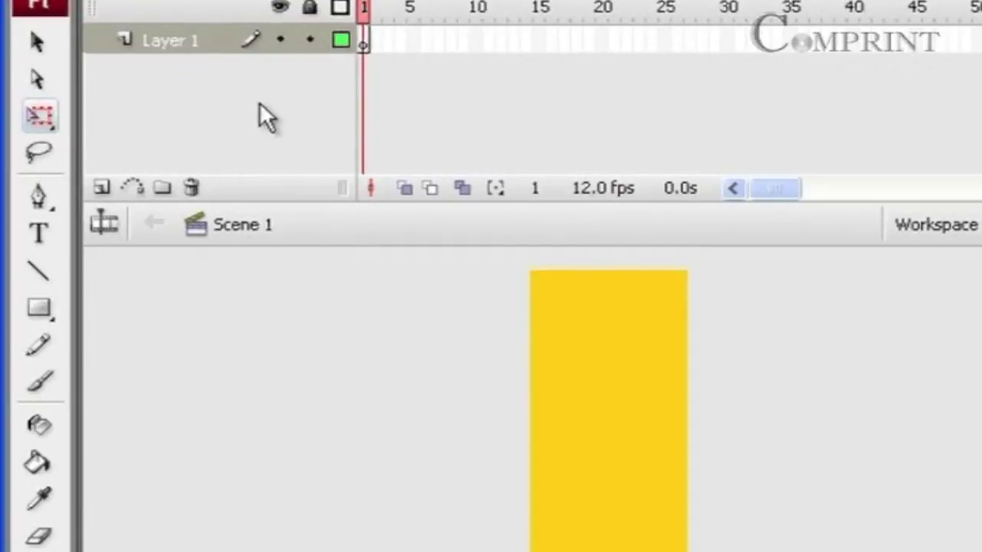
Step: Import image 1 to the stage on Layer 1's frame 1 as a single image
click(362, 41)
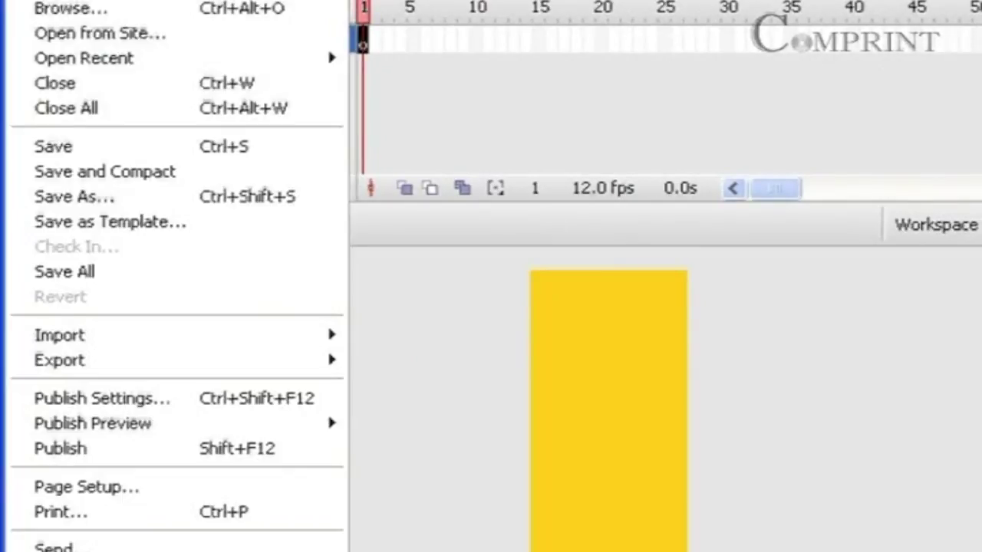
click(39, 1)
mouse_move(107, 349)
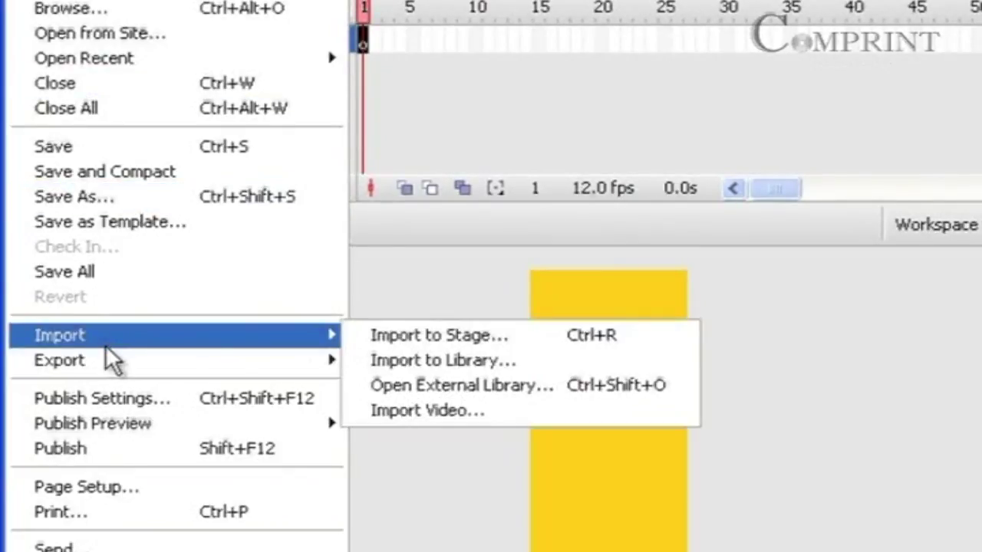
click(406, 338)
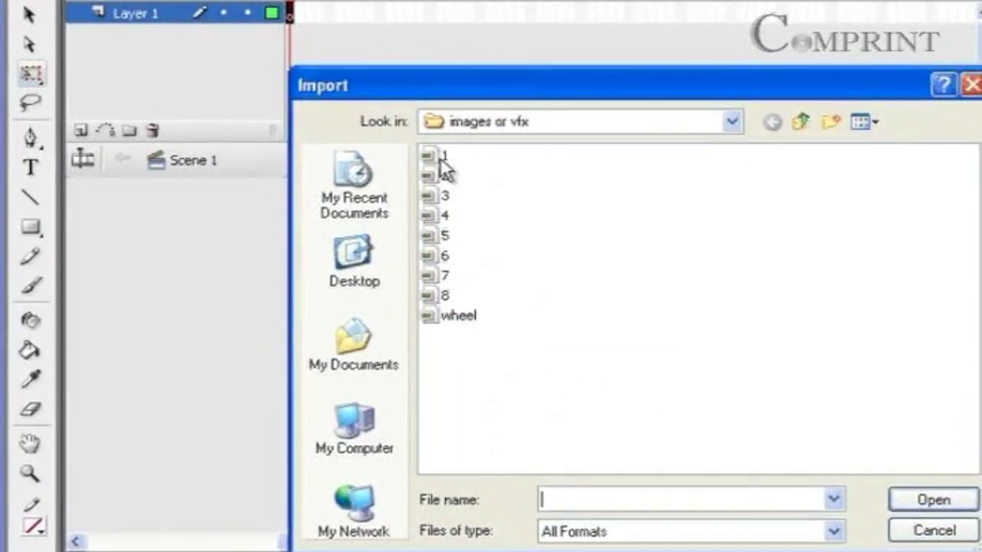
click(443, 158)
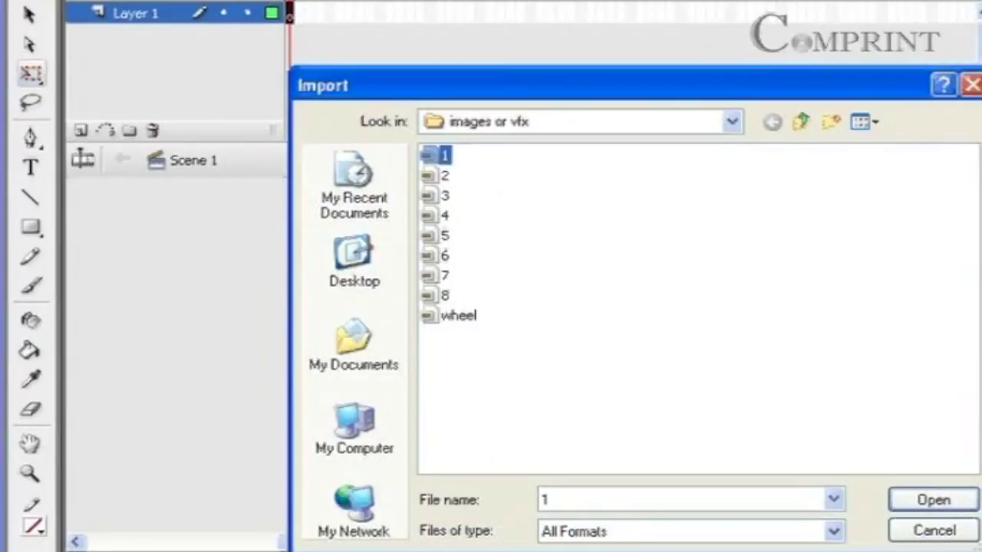
click(920, 506)
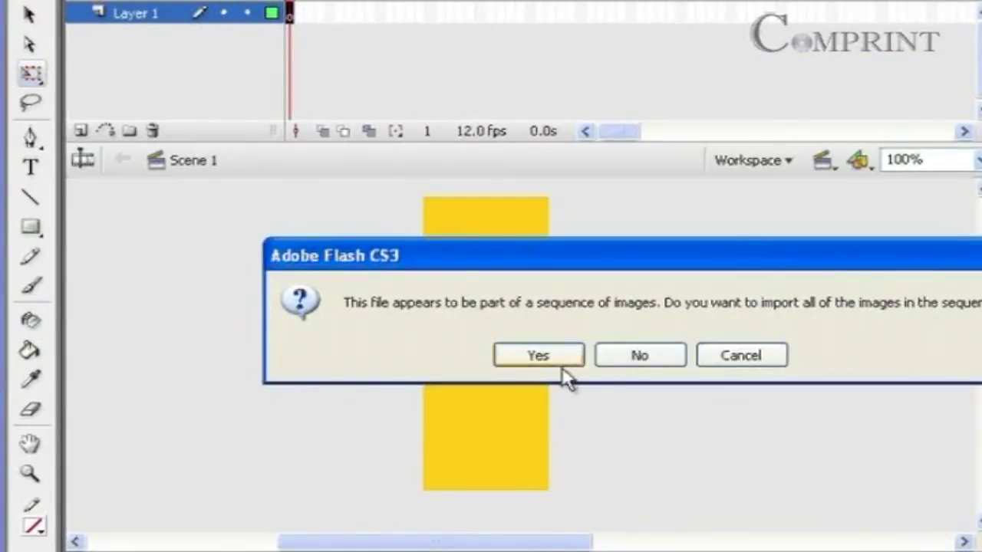
click(618, 367)
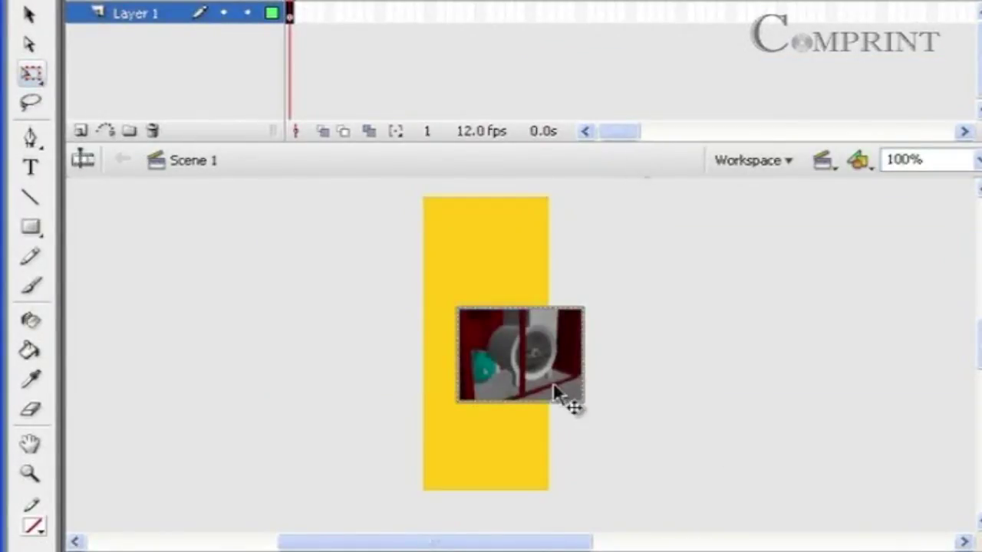
Step: Position image 1 at the top of the yellow bar and deselect it
drag(556, 379, 531, 346)
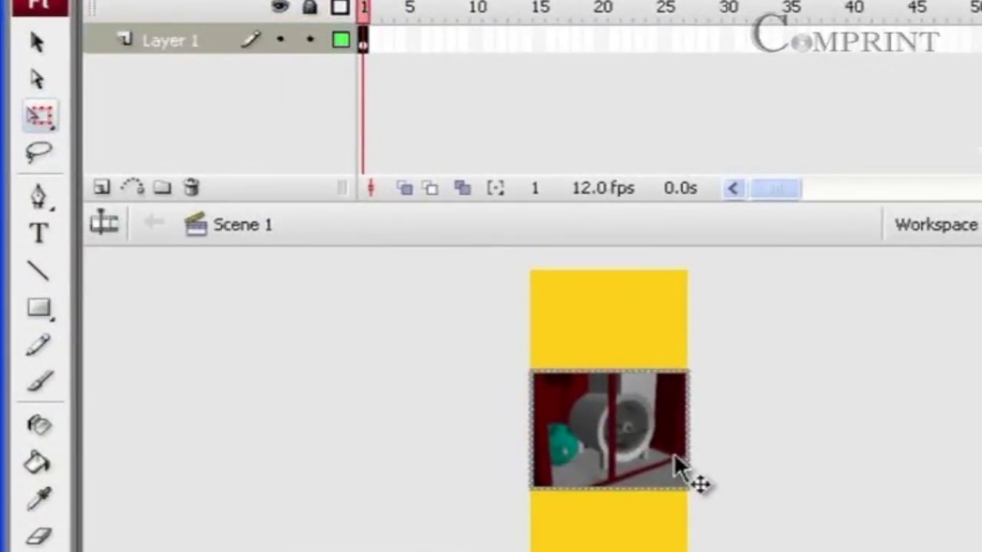
drag(674, 455, 676, 350)
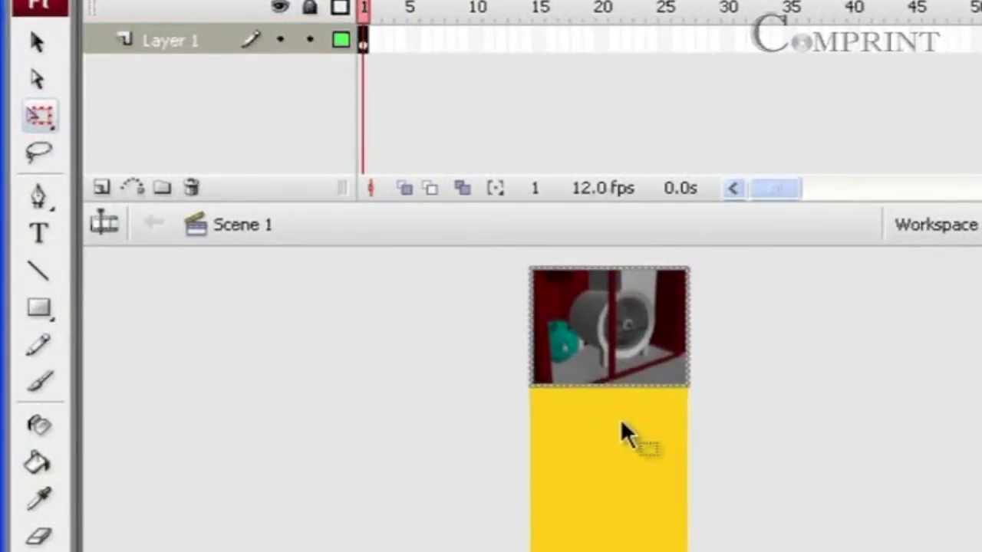
click(709, 460)
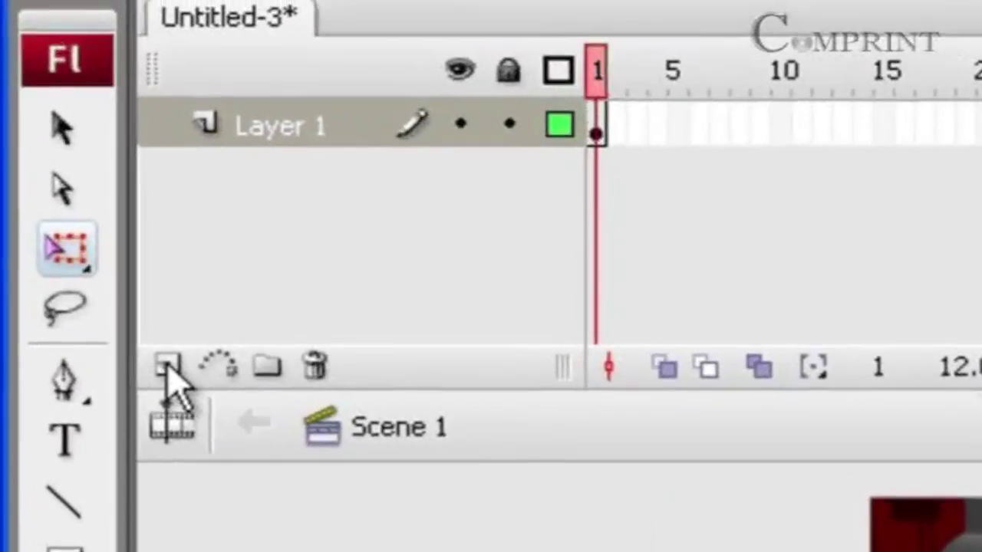
Step: Add Layer 2, import image 4 as a single image, and drag it to the bar's top
click(169, 370)
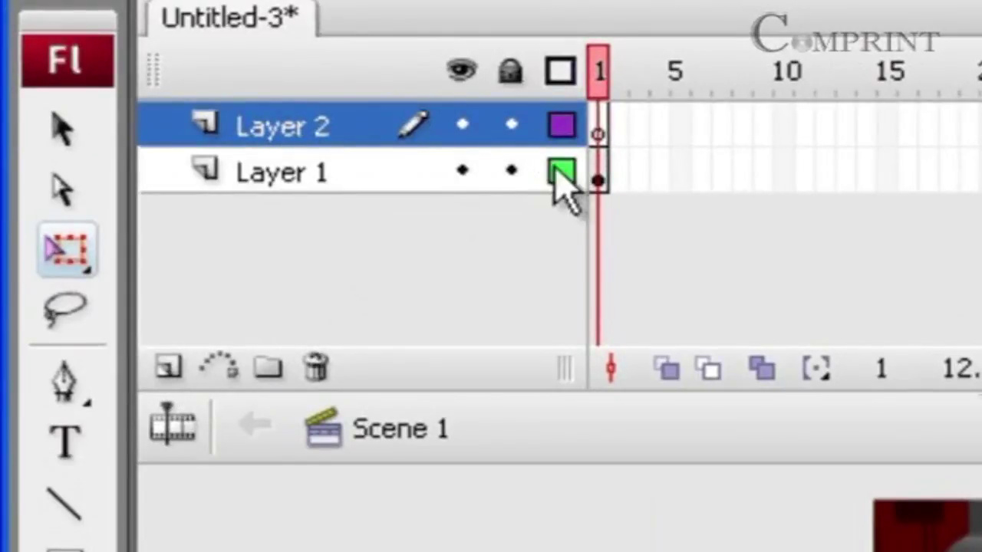
click(599, 125)
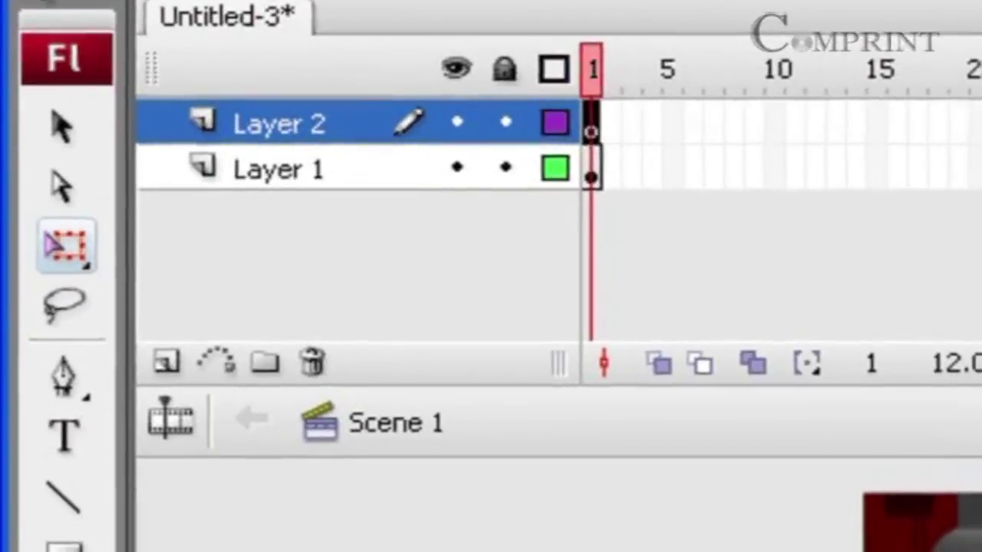
key(alt+f)
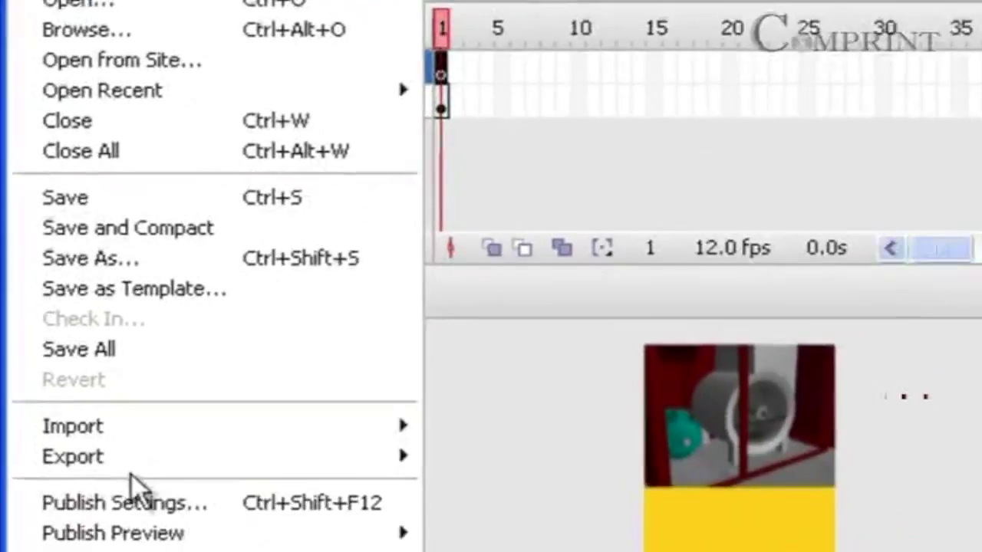
mouse_move(132, 400)
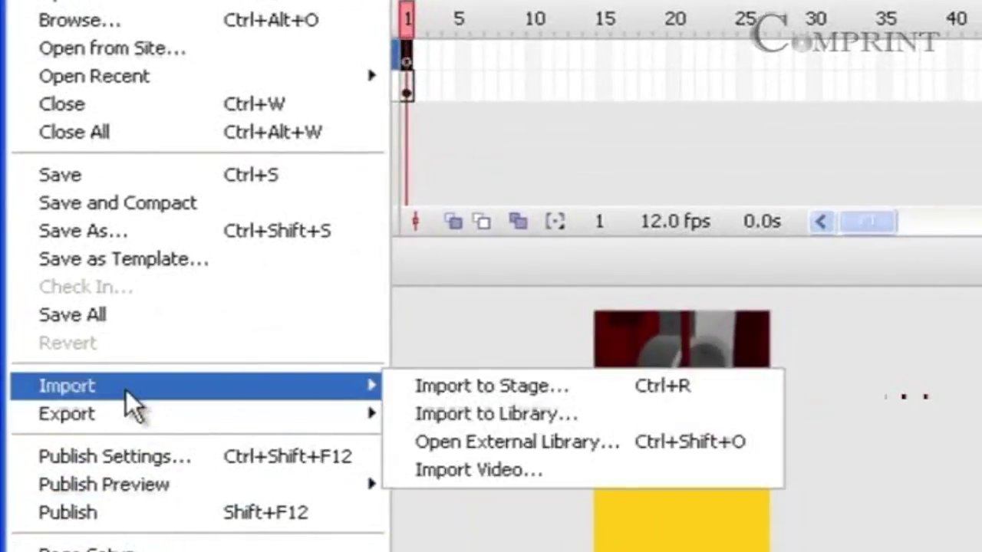
click(454, 388)
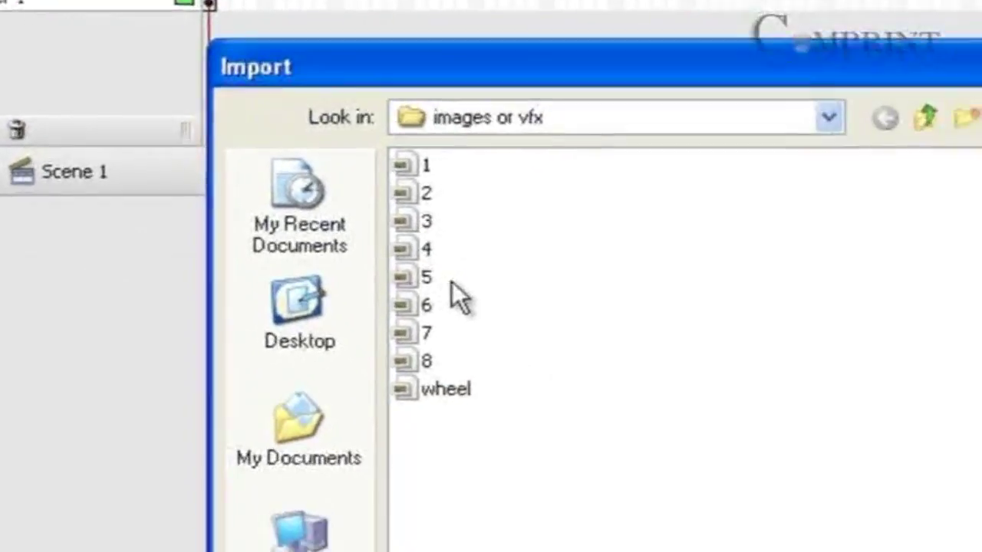
click(426, 249)
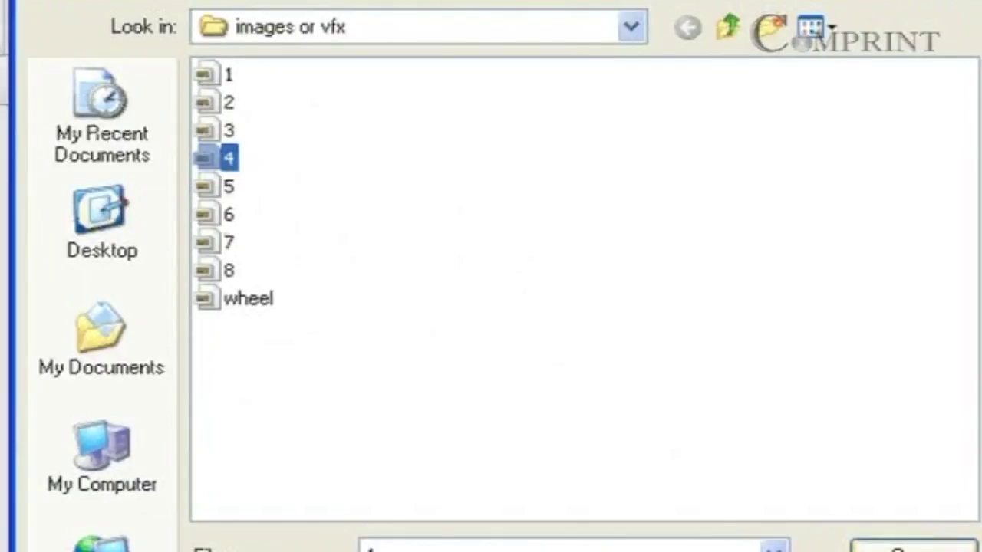
click(913, 548)
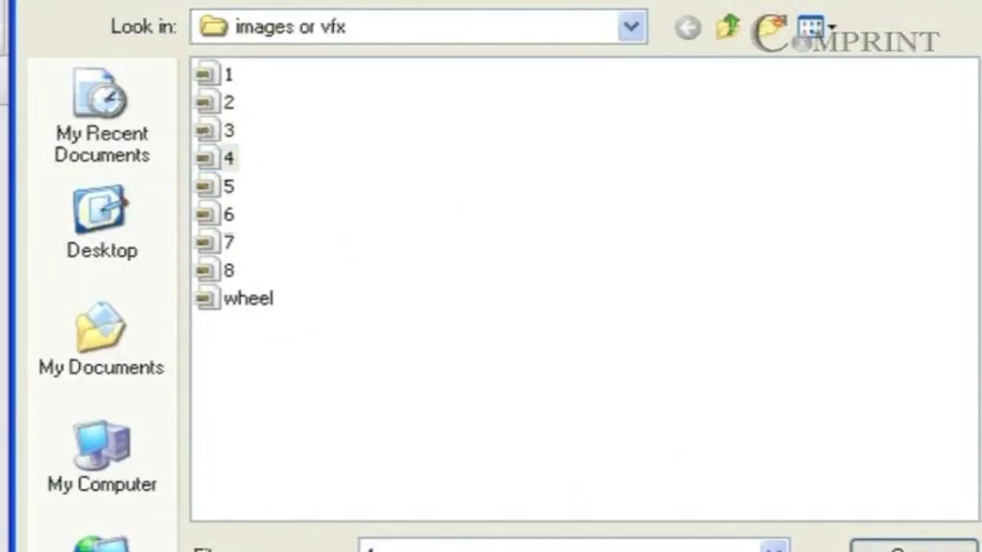
click(505, 351)
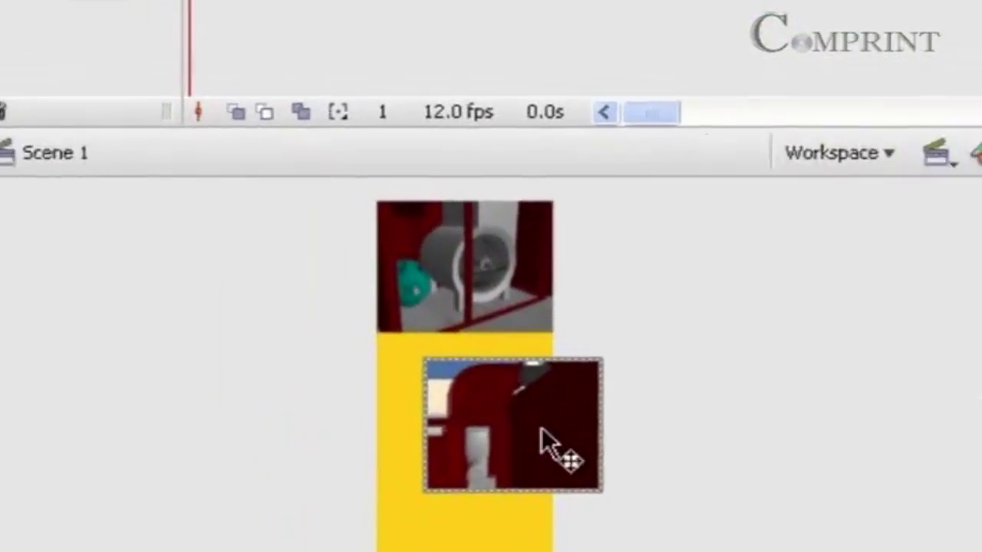
drag(363, 356, 323, 190)
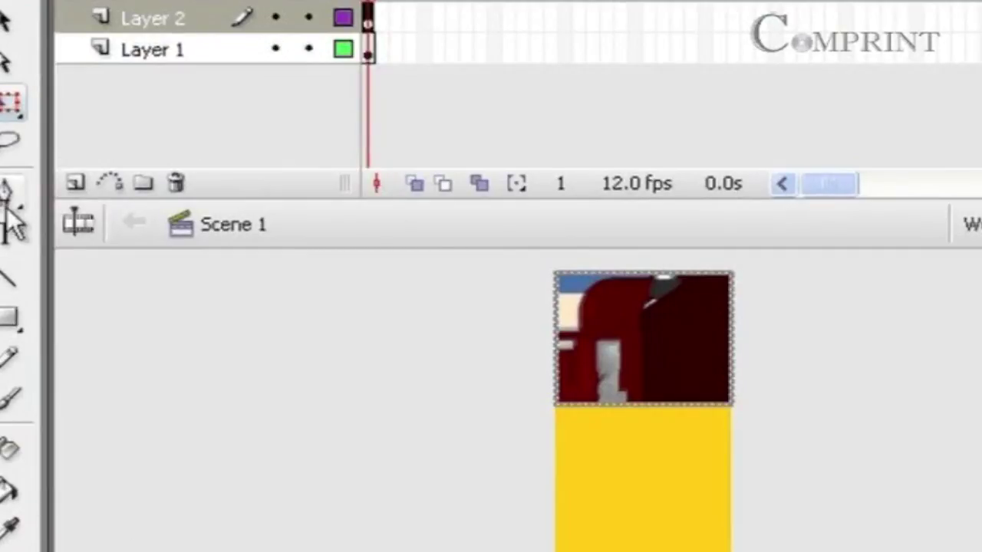
Step: Add Layer 3, import image 7 as a single image, and place it at the strip's top
click(75, 184)
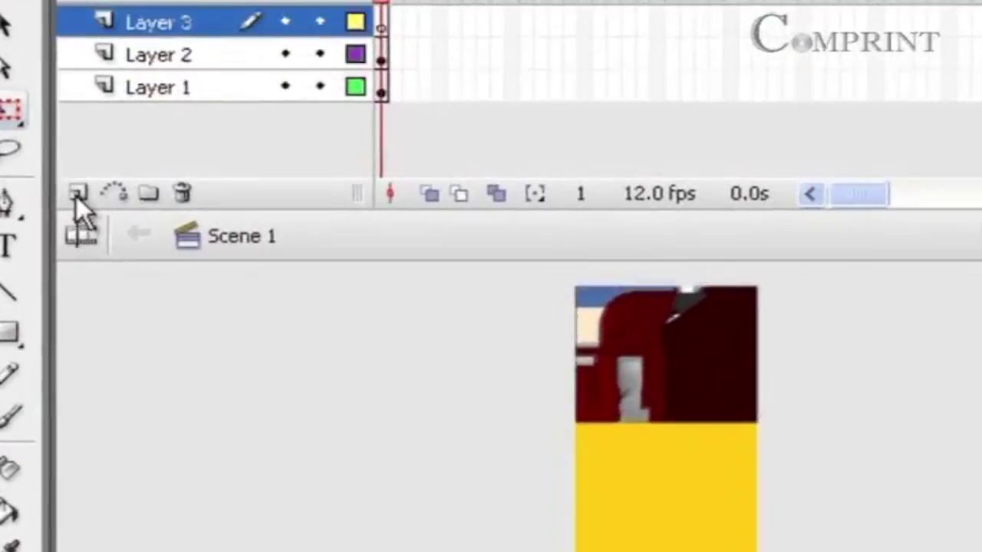
click(386, 30)
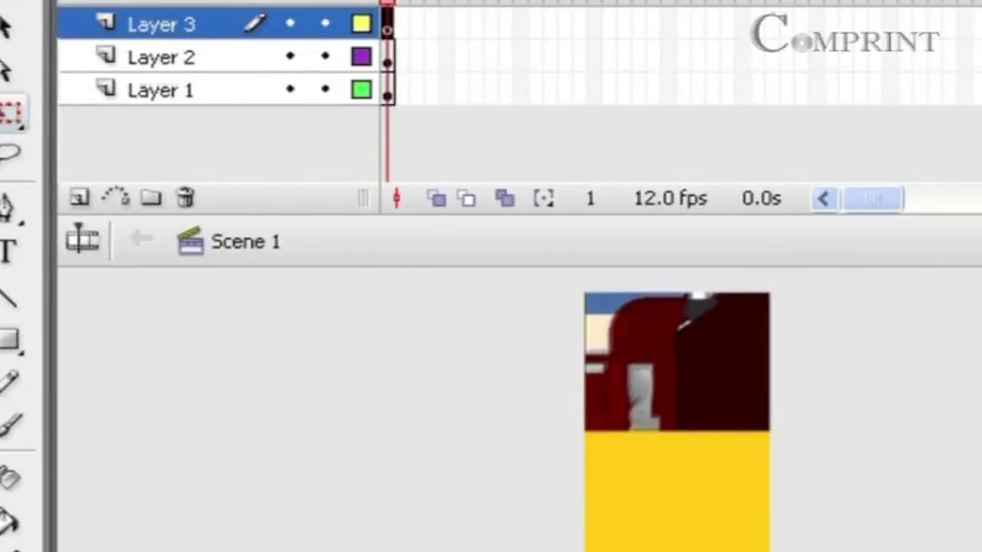
key(alt+f)
mouse_move(202, 406)
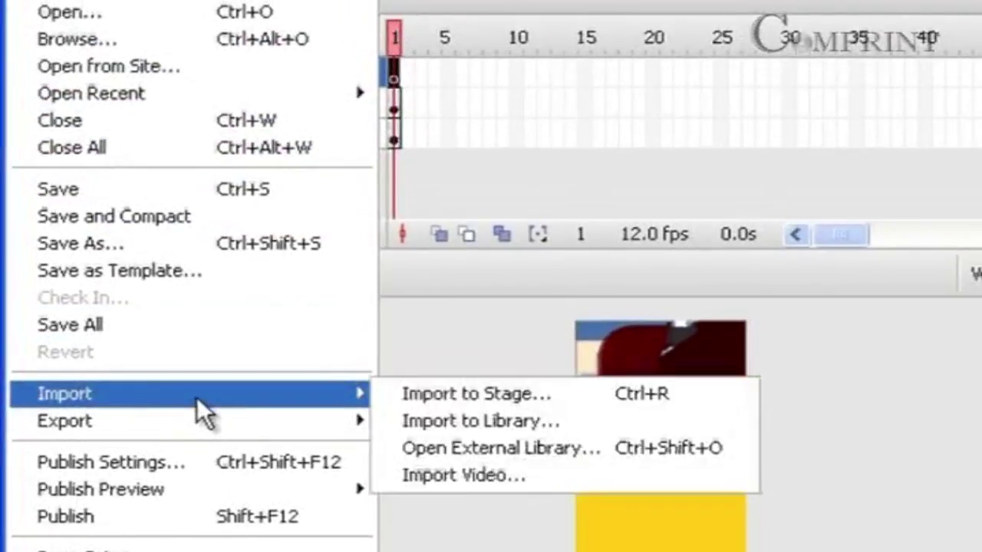
click(644, 394)
click(604, 433)
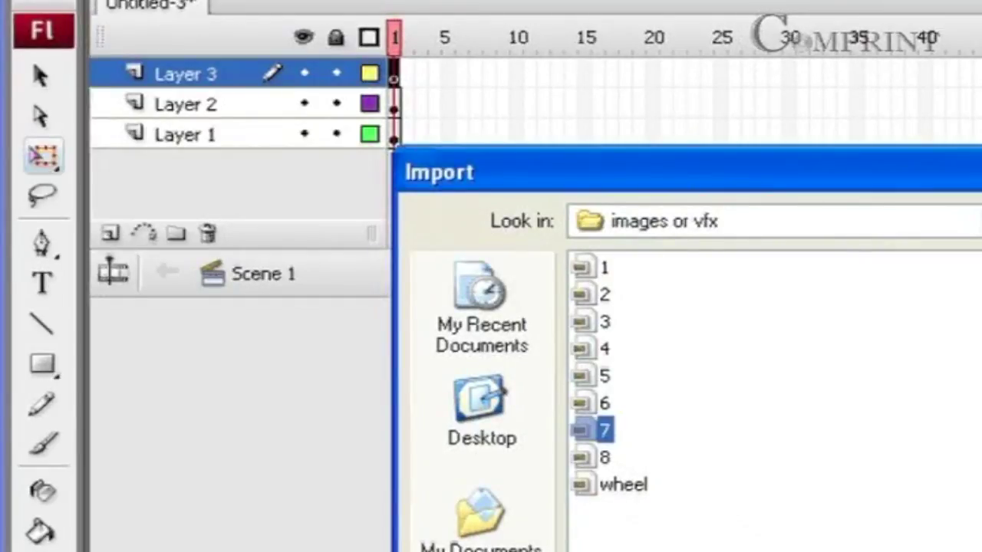
key(Return)
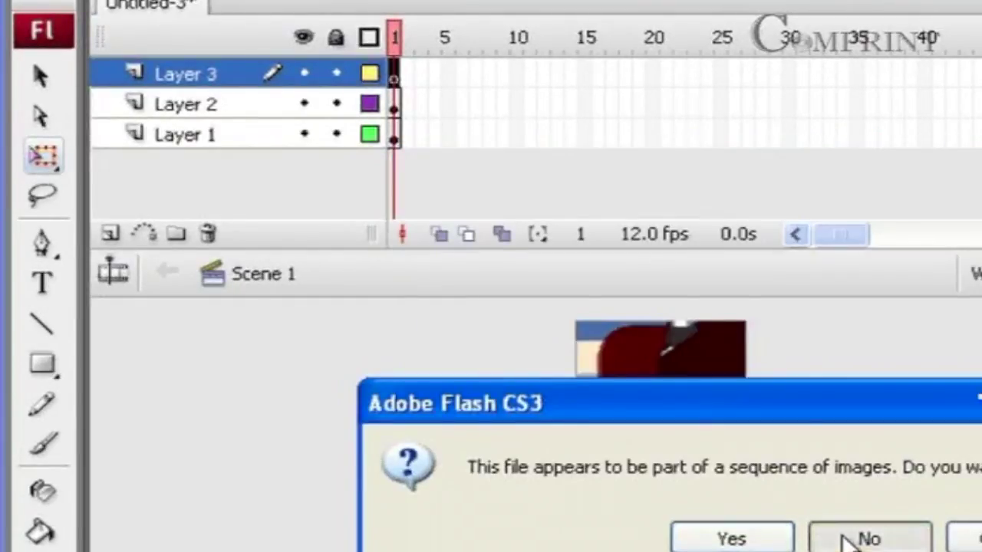
click(854, 539)
drag(701, 486, 692, 377)
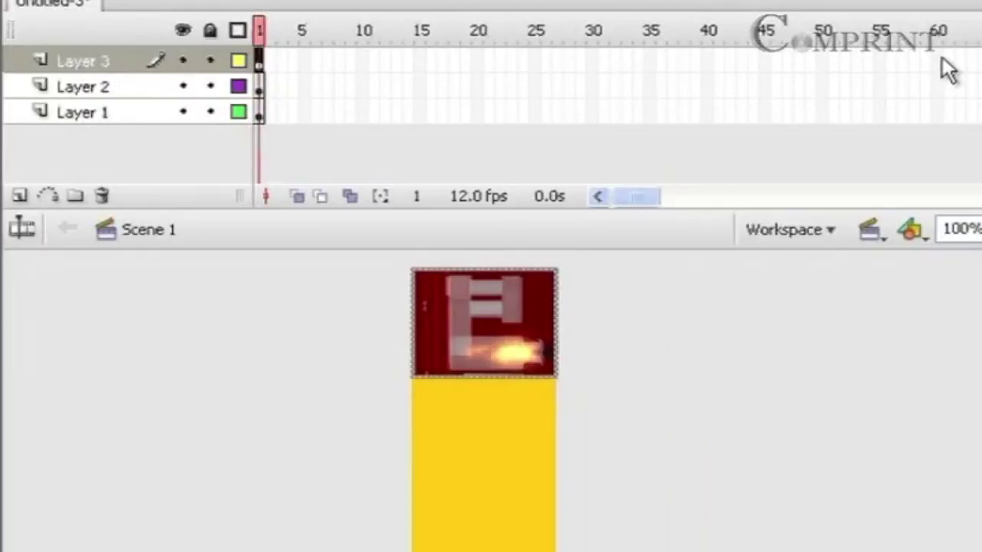
Step: Insert keyframes at frame 60 on Layers 1, 2 and 3, then return the playhead to frame 1
shift+click(942, 59)
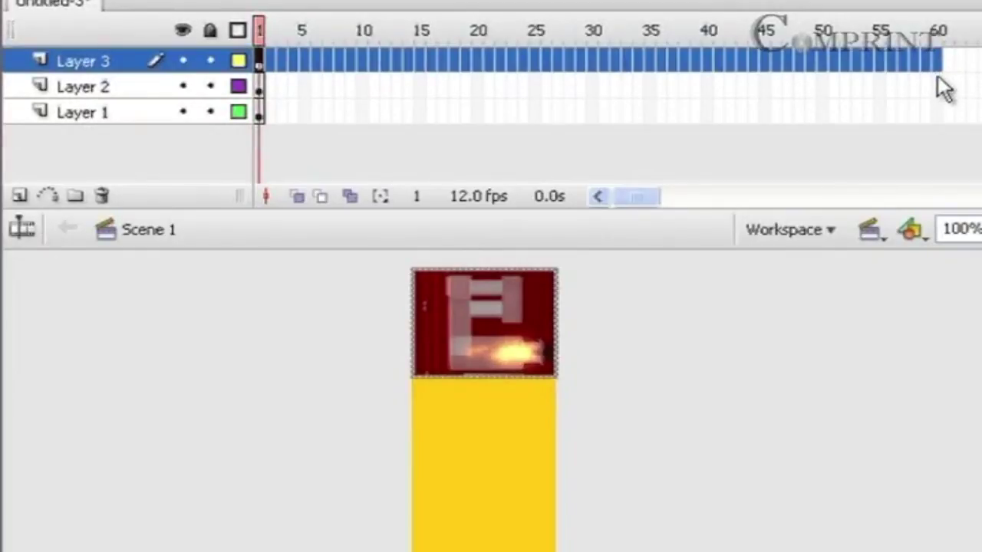
shift+click(938, 94)
click(937, 112)
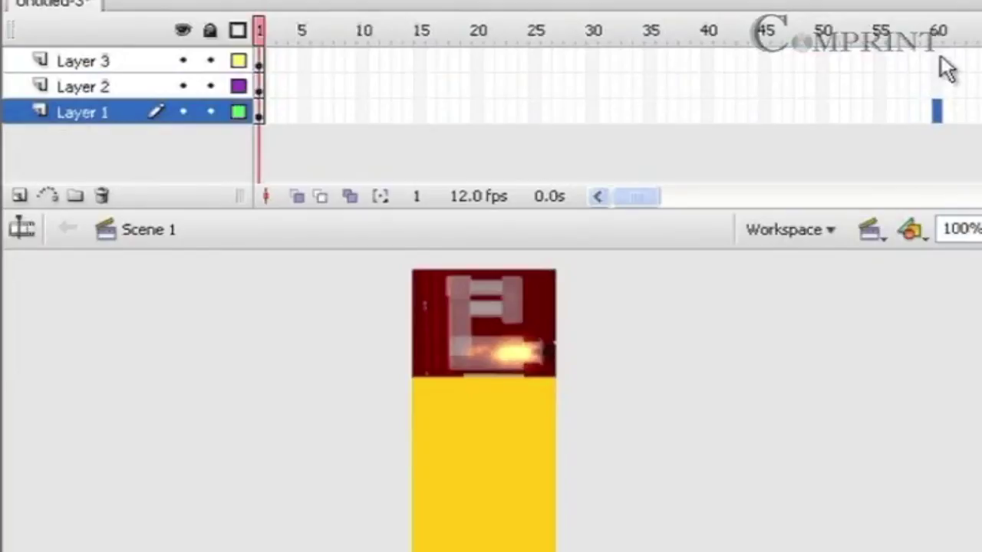
ctrl+click(937, 62)
ctrl+click(939, 86)
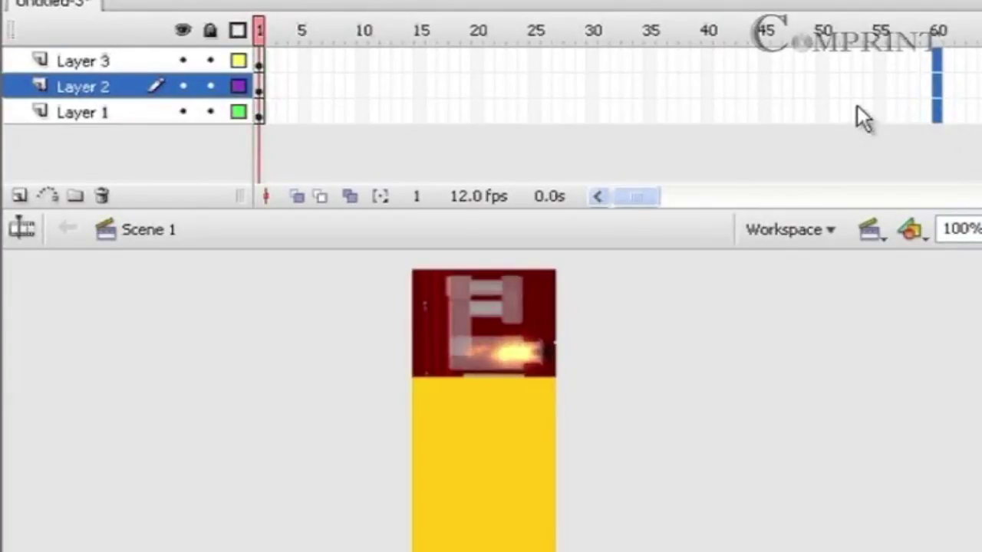
key(F6)
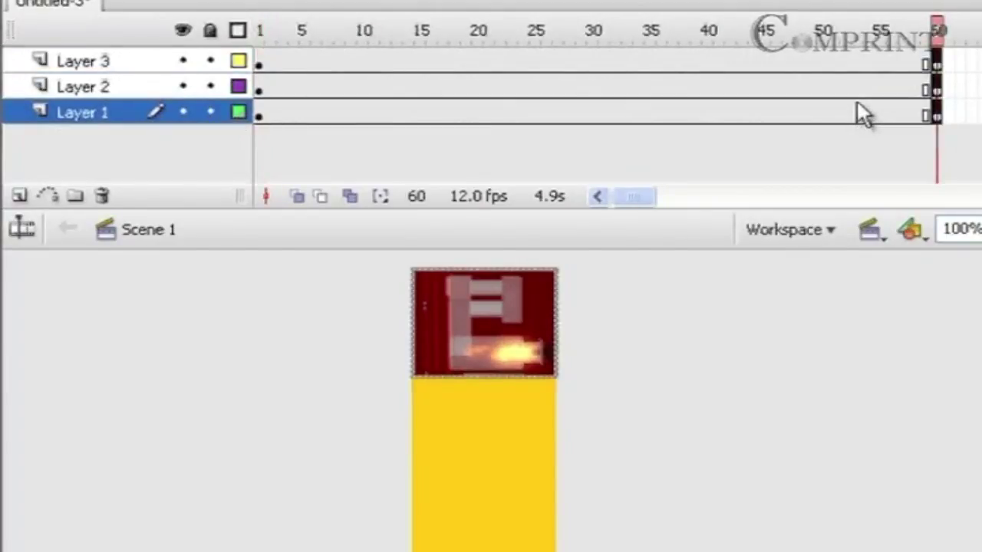
drag(936, 31, 257, 5)
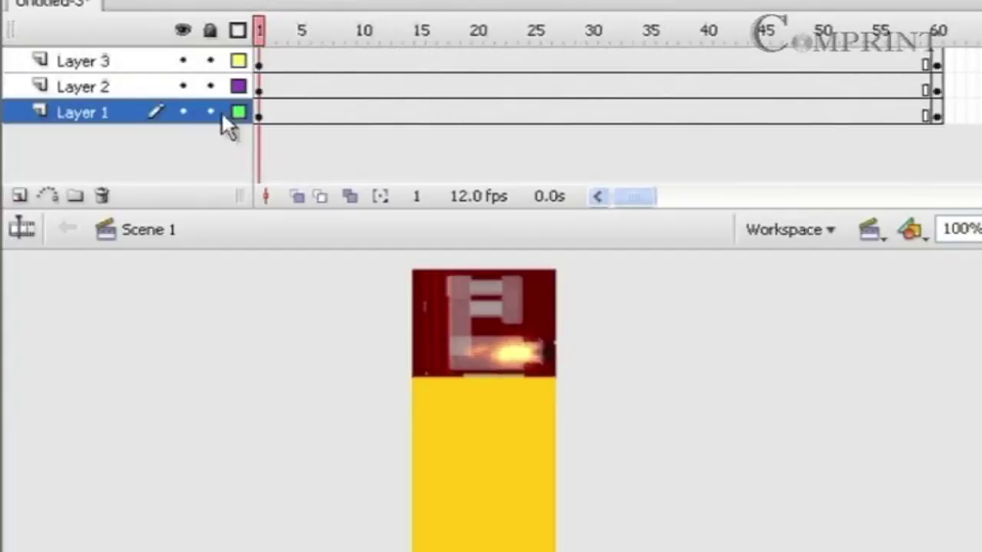
Step: Hide Layers 3 and 2 and select Layer 1's image at frame 1
click(184, 62)
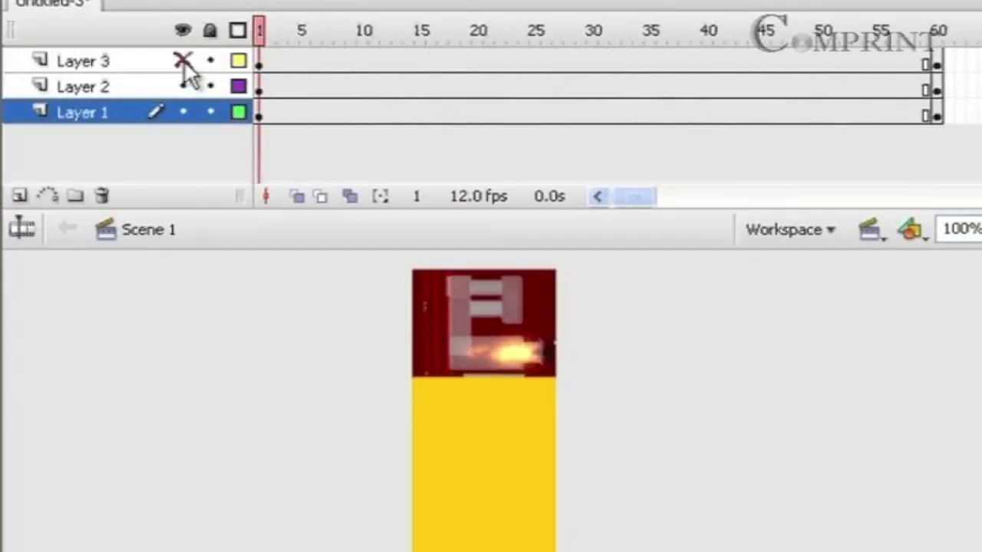
click(183, 86)
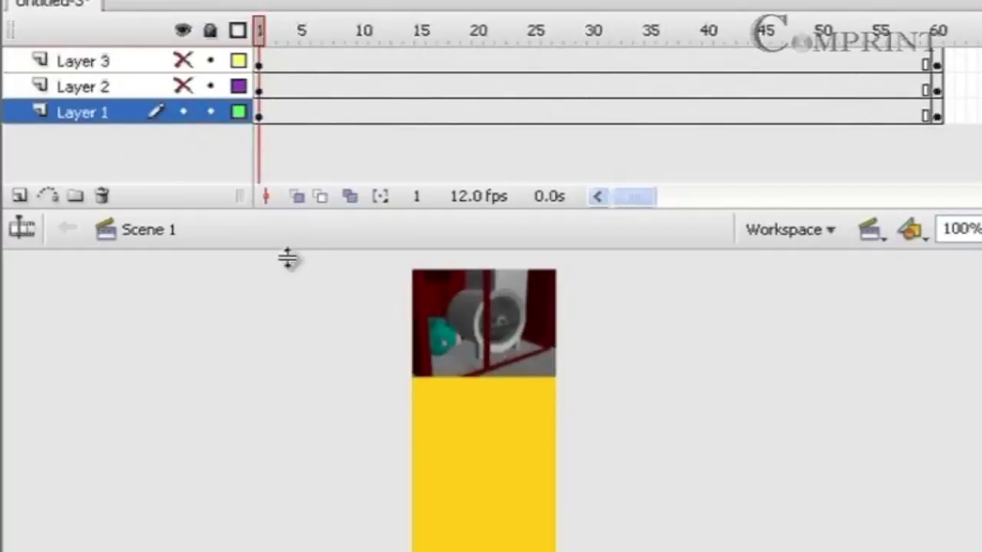
click(261, 114)
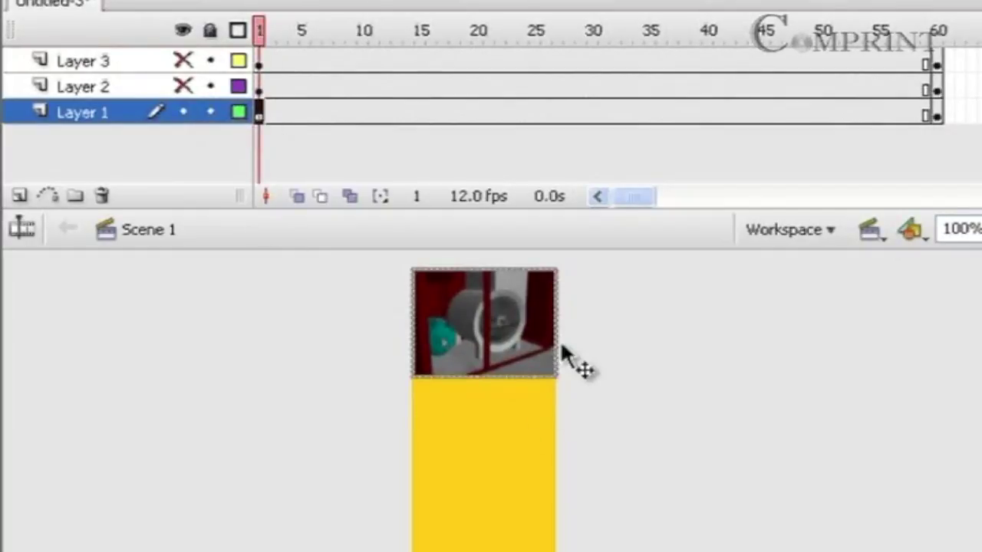
click(532, 327)
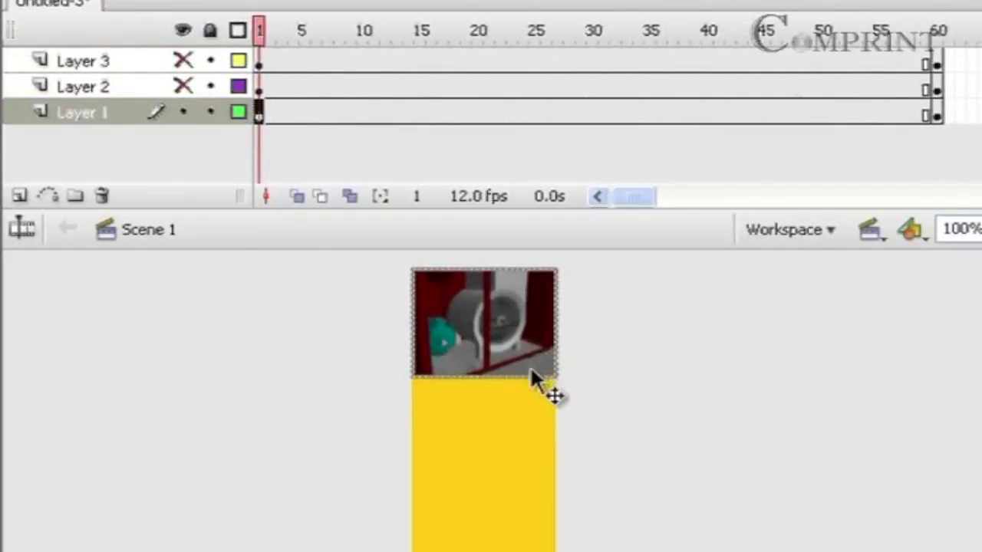
Step: Free-transform Layer 1's image down to a small square and move it near the strip's top
right_click(522, 348)
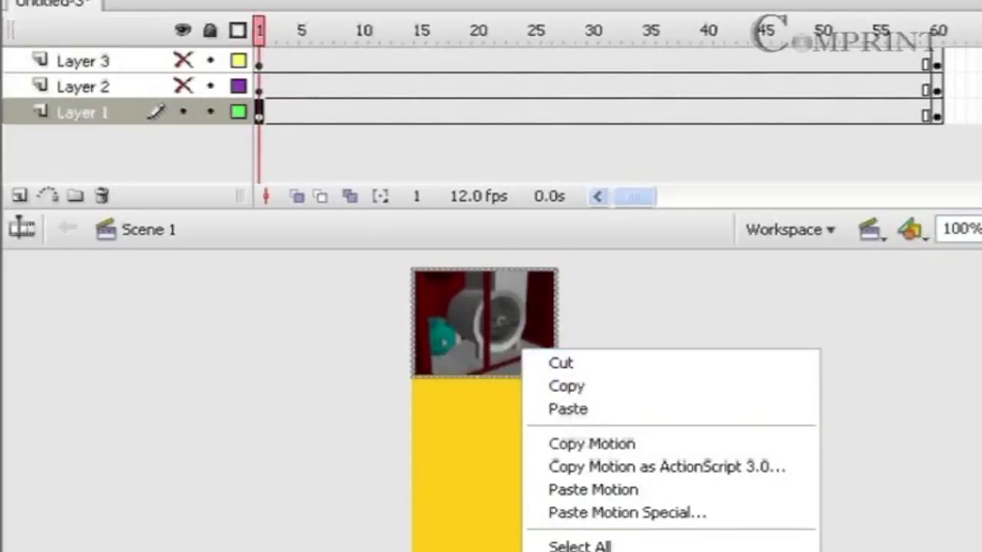
key(q)
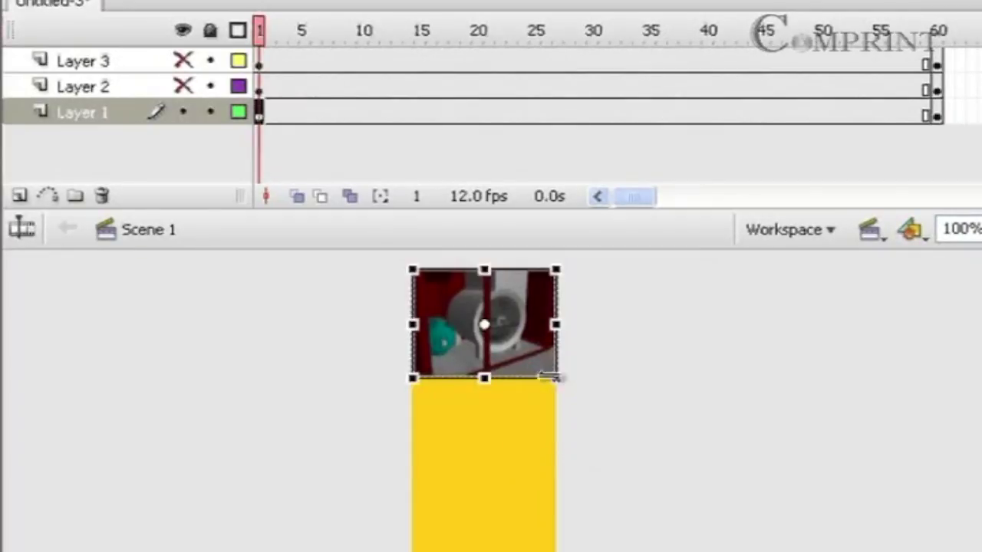
drag(560, 380, 509, 349)
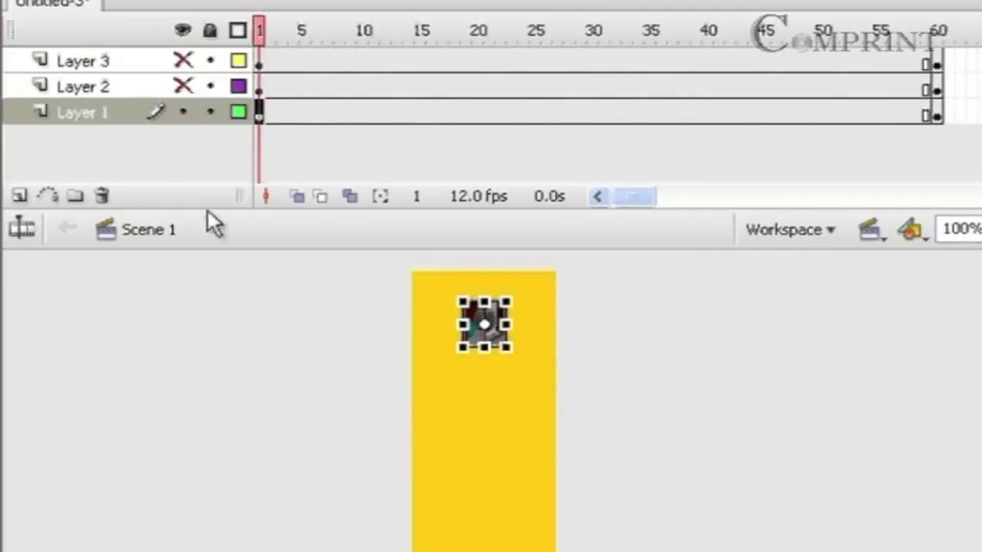
click(0, 80)
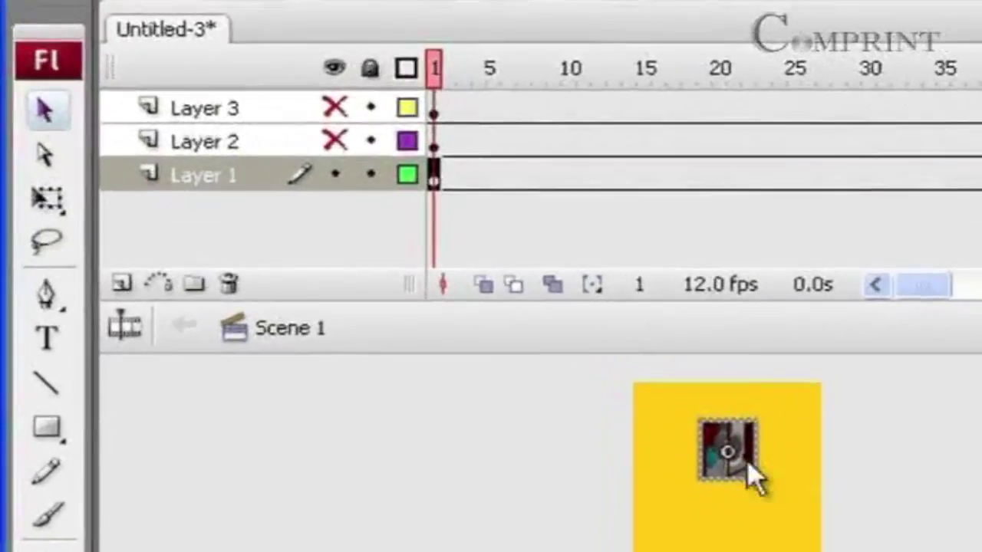
drag(745, 456, 746, 427)
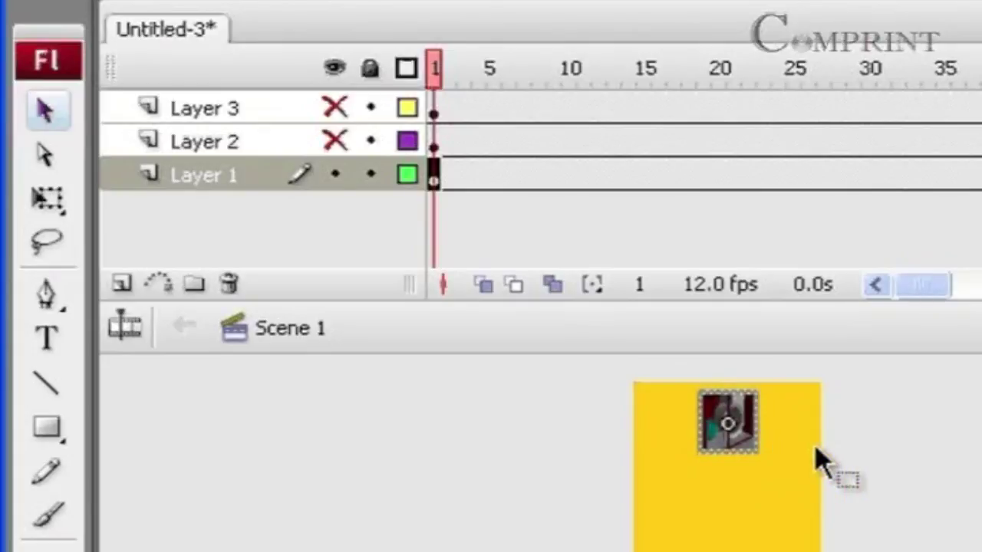
drag(434, 67, 980, 84)
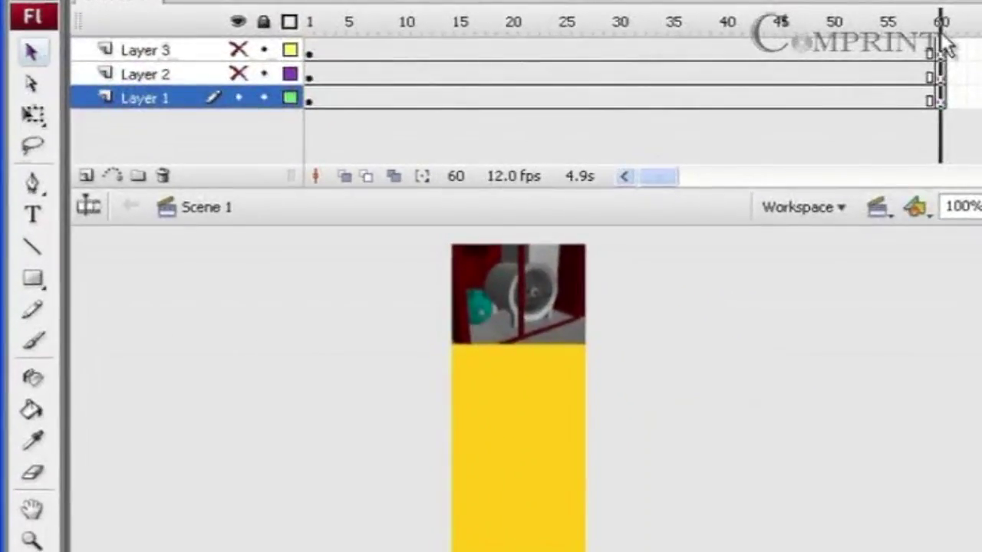
Step: At frame 60, move Layer 1's image to the strip's bottom and shrink it to a small square
click(939, 99)
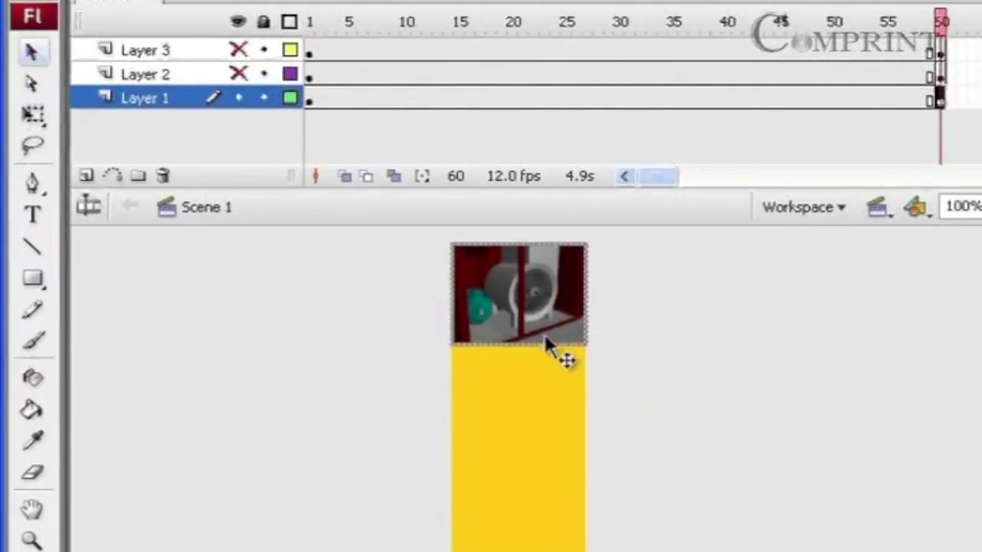
drag(535, 430, 536, 546)
right_click(537, 532)
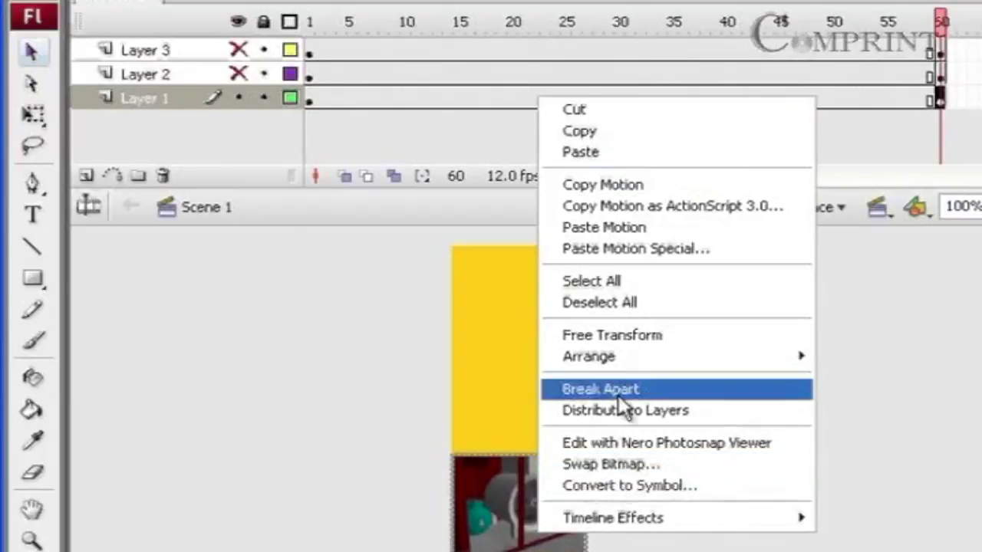
click(624, 338)
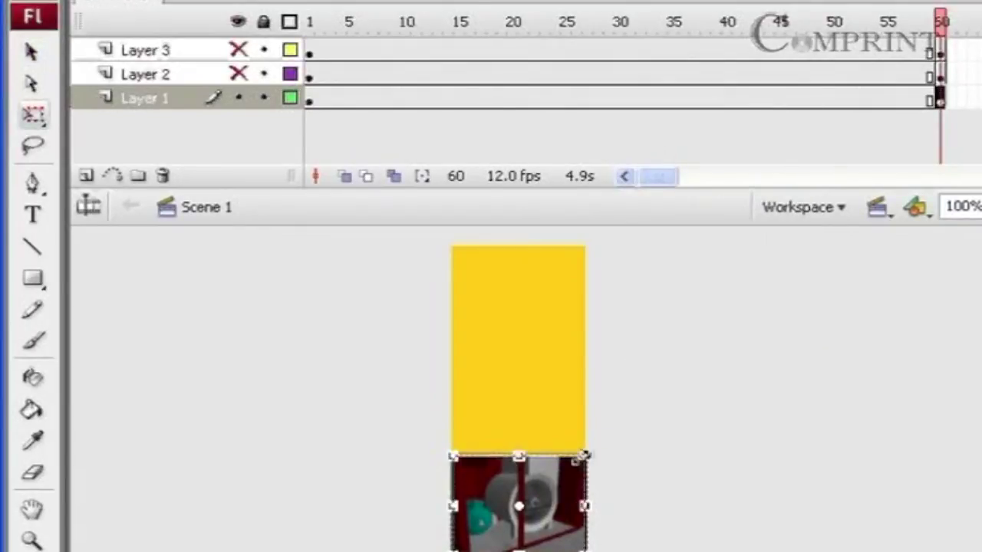
drag(518, 474, 536, 491)
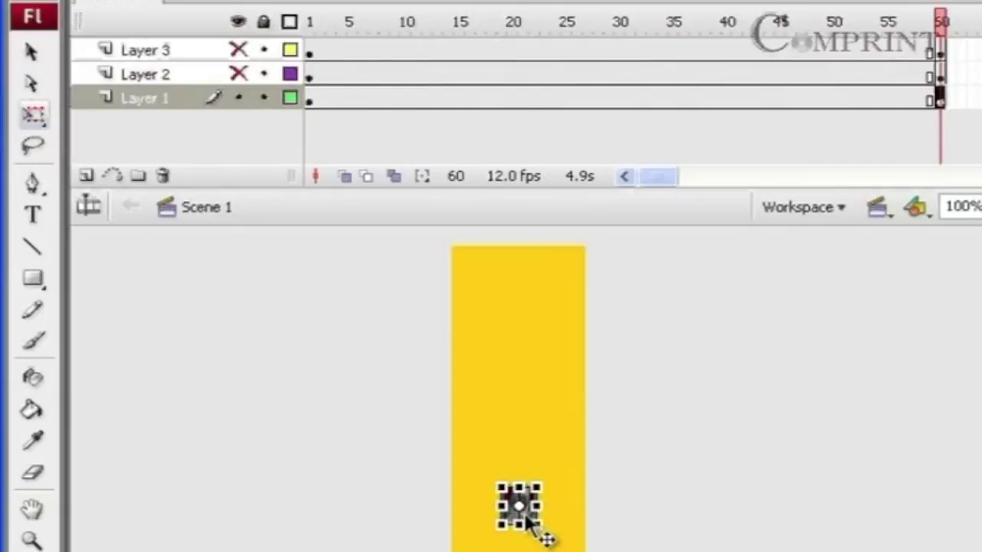
drag(536, 530, 523, 543)
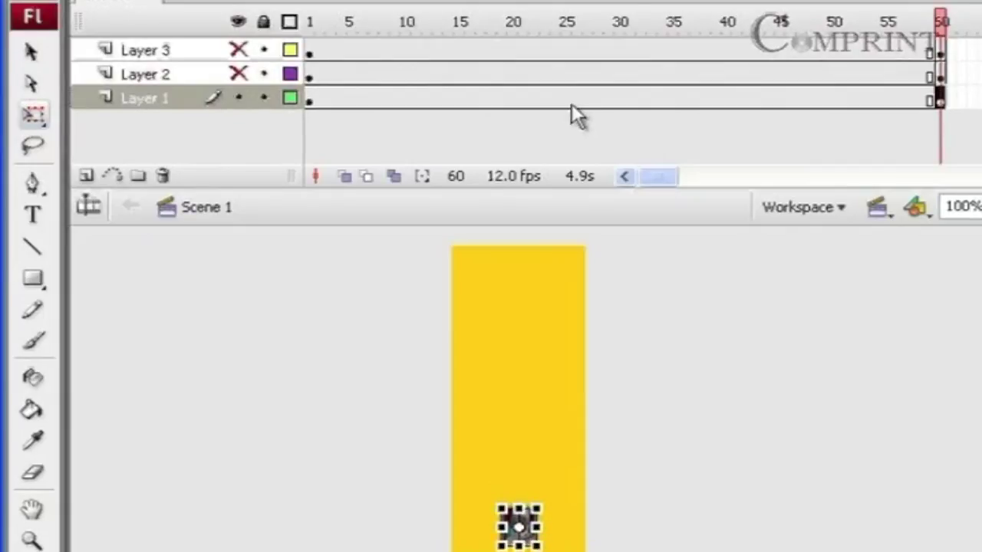
click(571, 100)
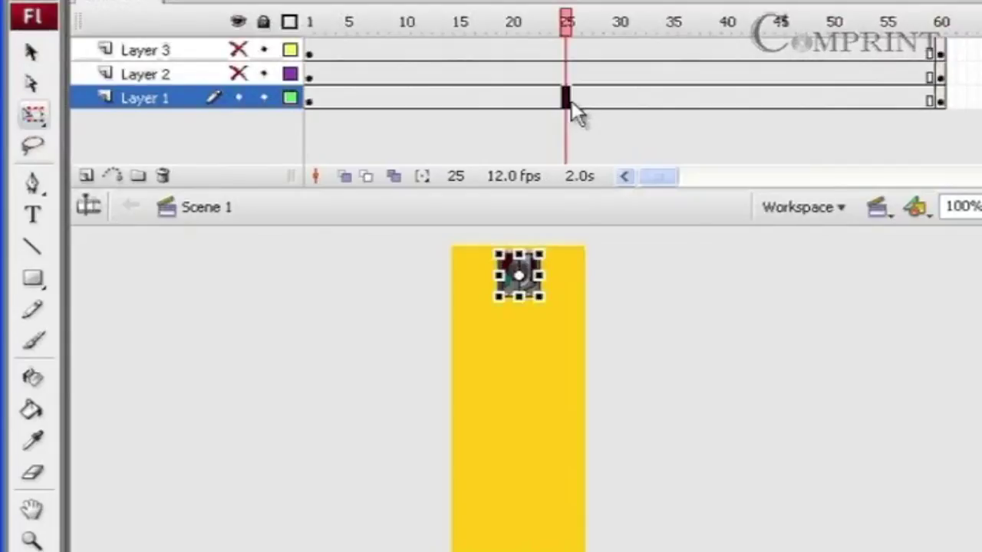
Step: Add a motion tween to Layer 1, then scrub the timeline to preview the image sliding down
right_click(567, 100)
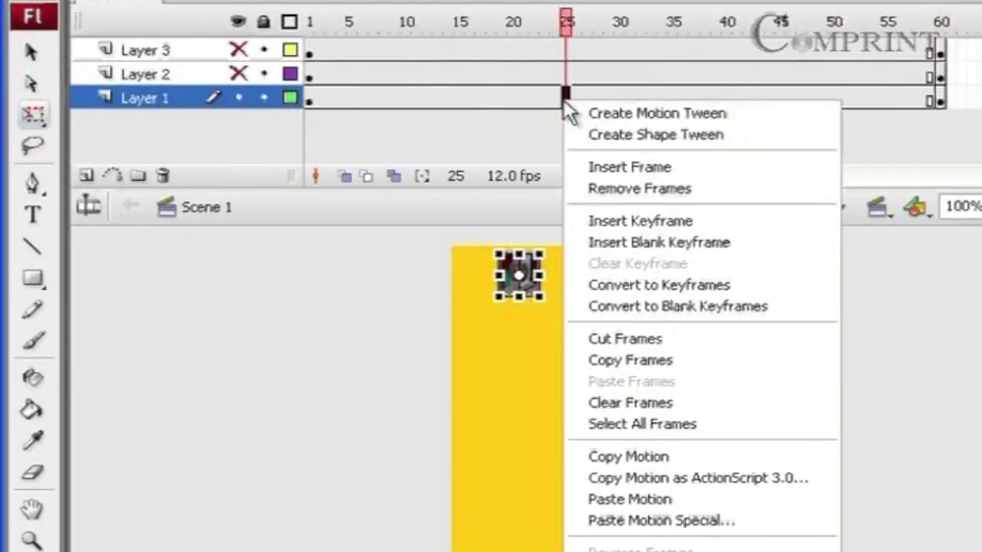
click(633, 115)
drag(567, 35, 145, 135)
drag(330, 138, 7, 127)
mouse_move(596, 30)
mouse_down()
mouse_move(621, 24)
mouse_move(603, 35)
mouse_up()
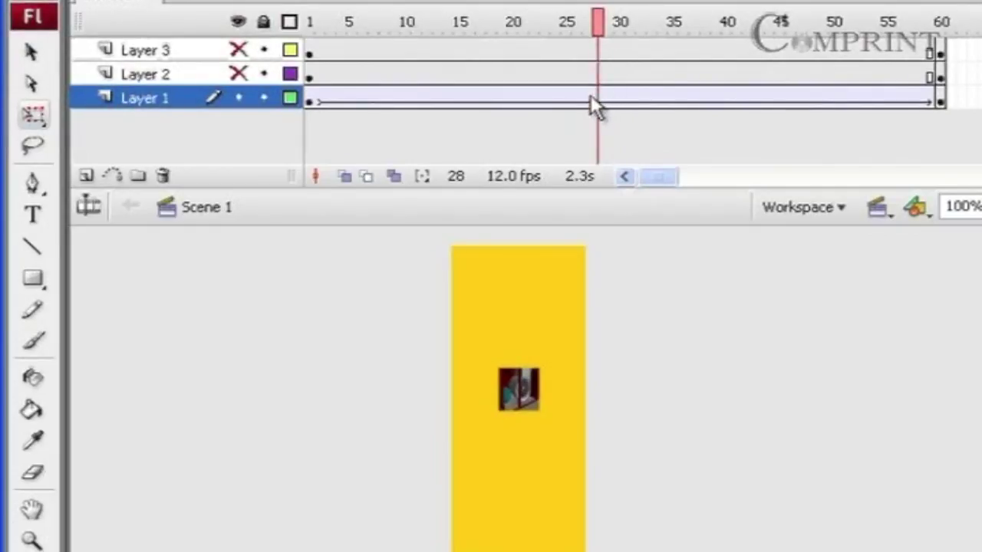
Step: Add a keyframe at frame 28 and enlarge the image to the strip's full width there
key(F6)
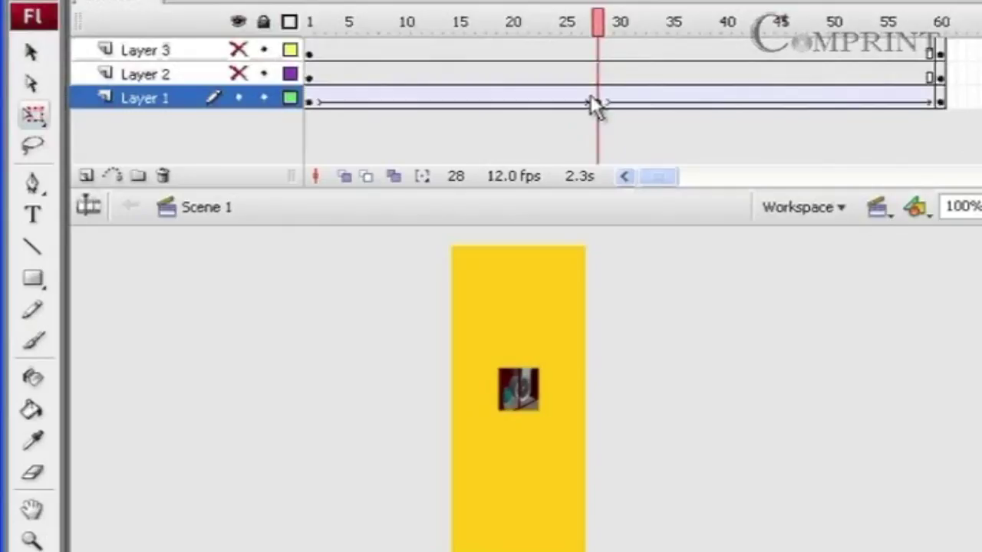
click(547, 413)
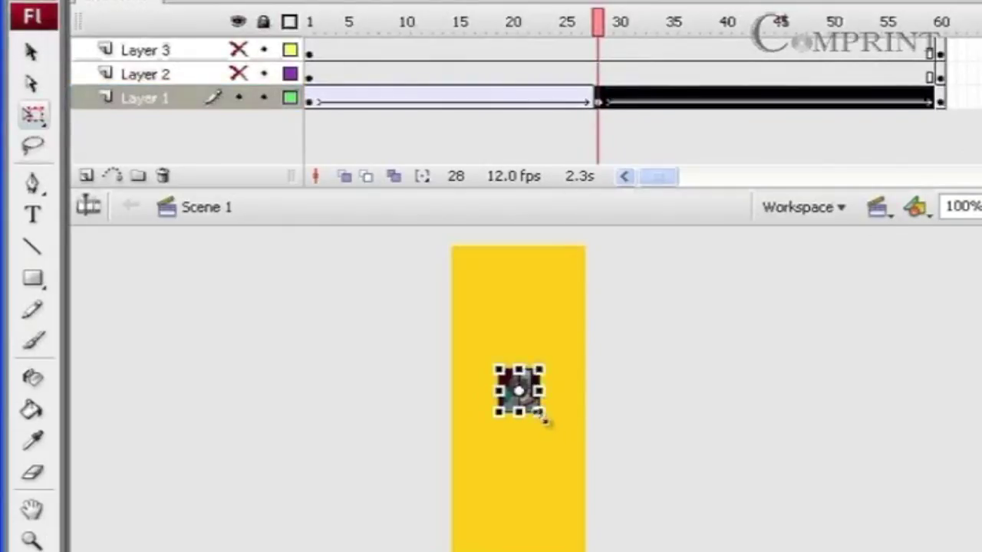
drag(540, 414, 589, 454)
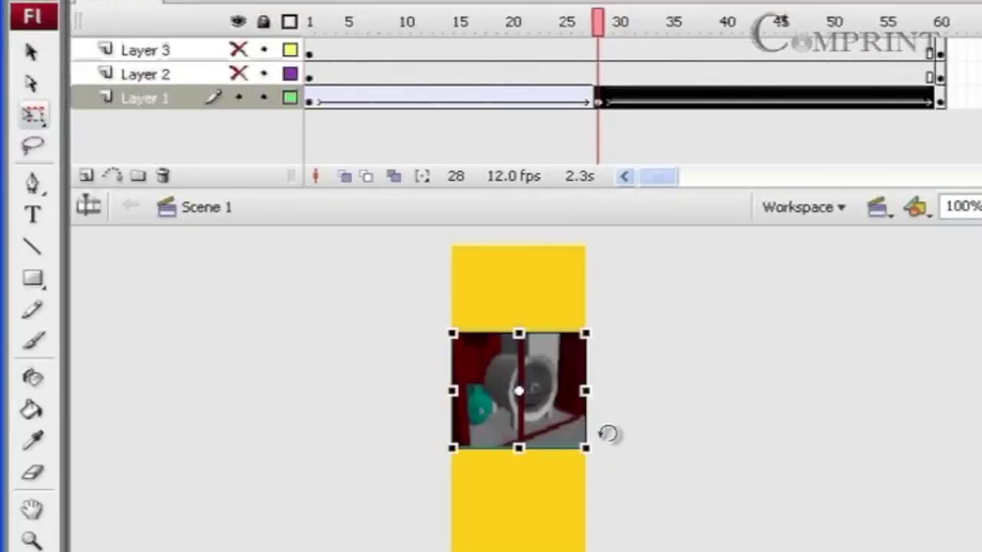
drag(602, 31, 310, 70)
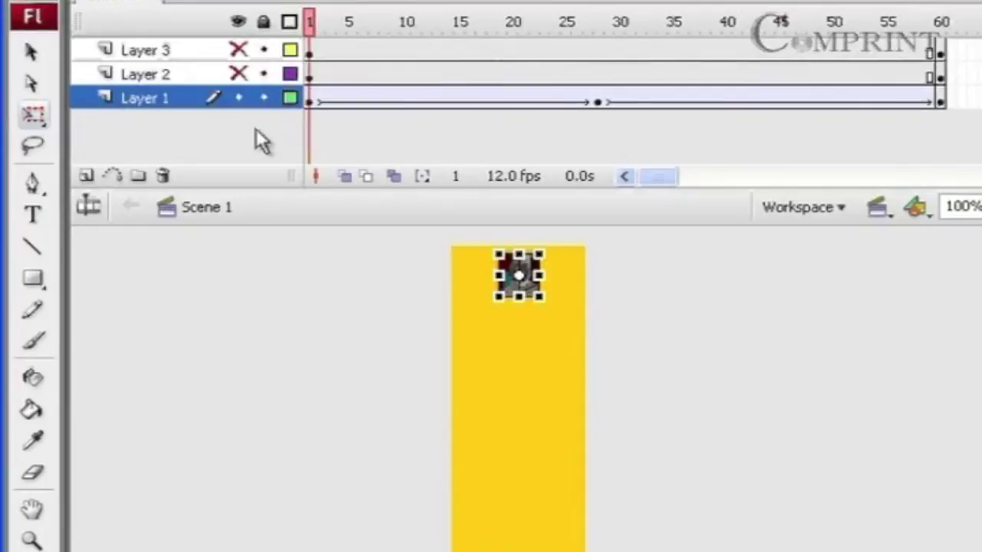
Step: Hide Layer 1, show Layer 2, and shrink Layer 2's image with Free Transform
click(239, 97)
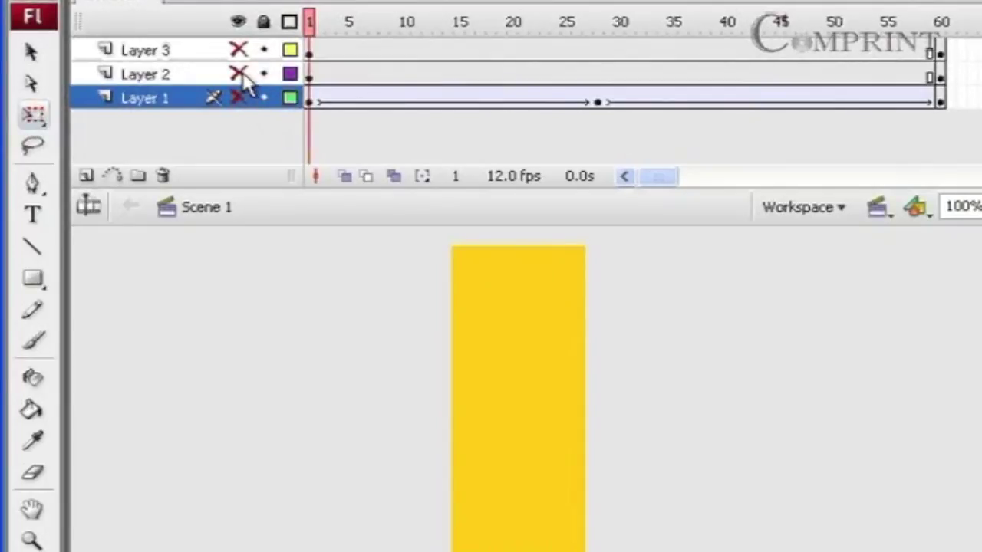
click(238, 74)
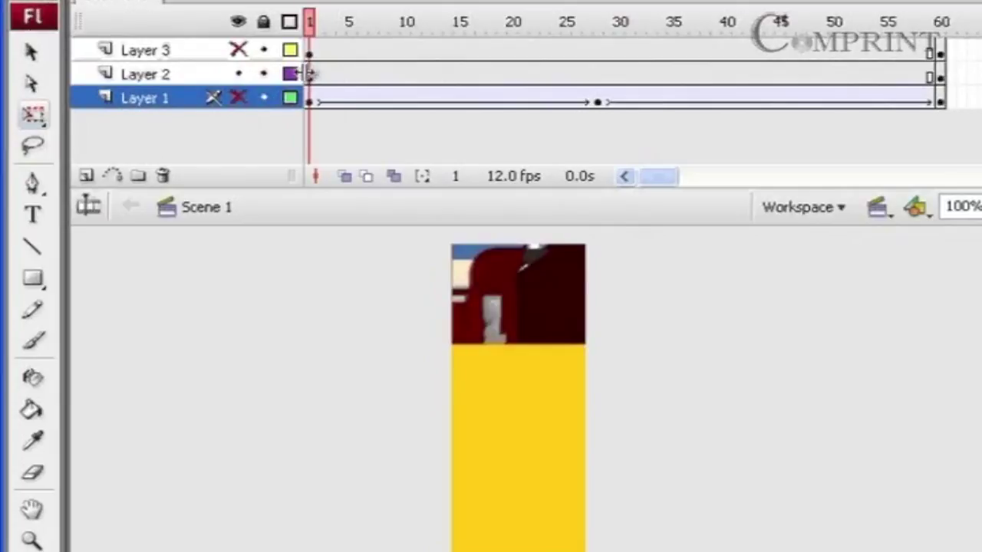
click(309, 73)
click(532, 308)
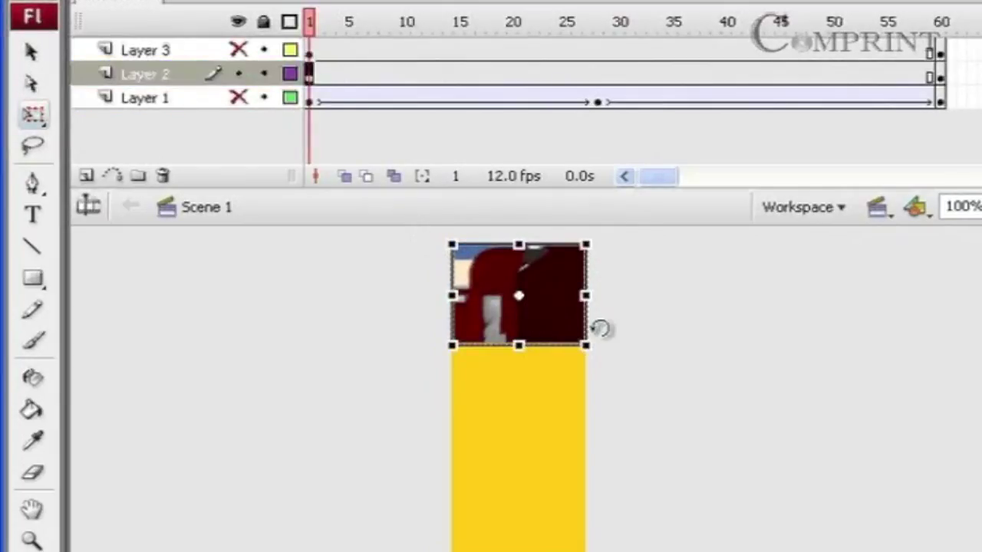
drag(585, 349, 543, 318)
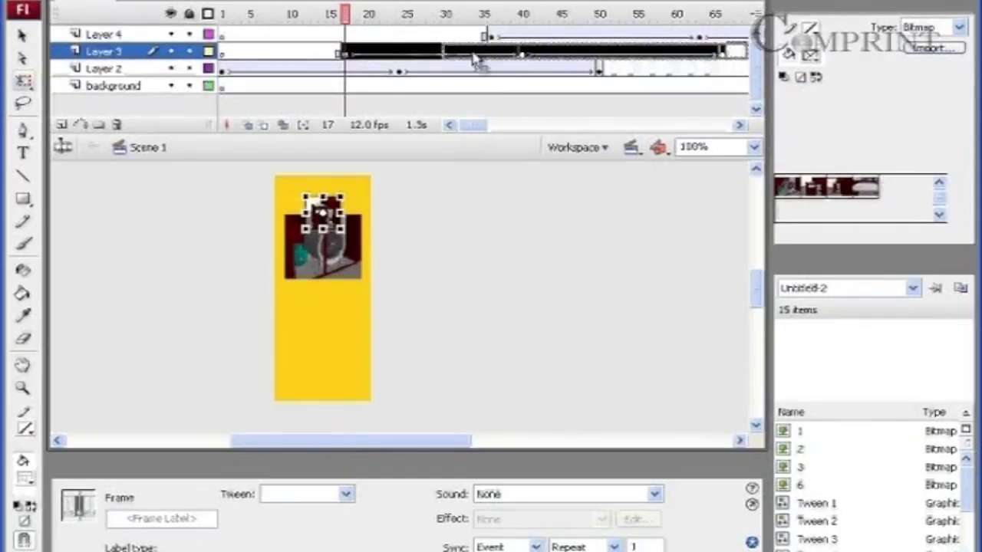
Step: Move Layer 3's frames to start near frame 27 and Layer 4's near frame 51
drag(484, 57, 452, 59)
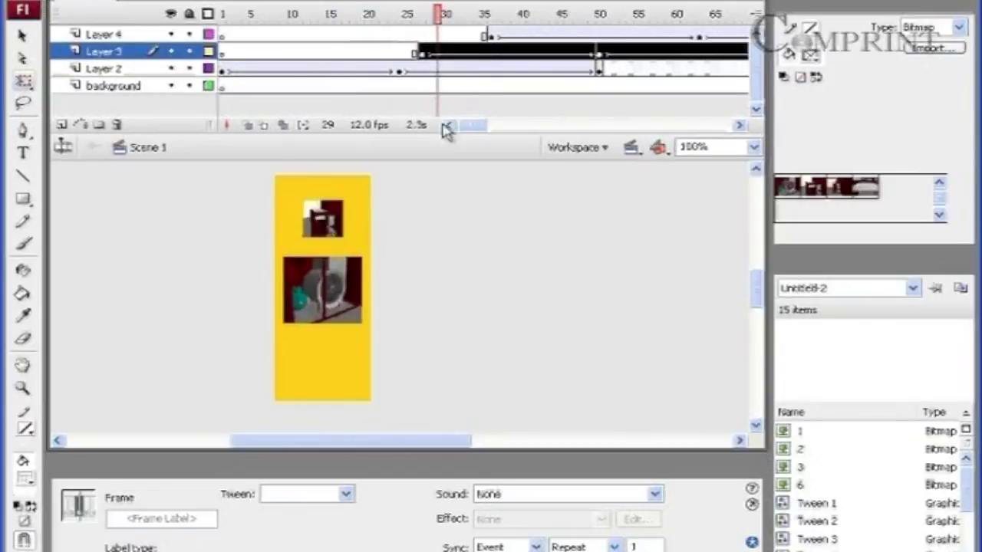
drag(458, 130, 482, 131)
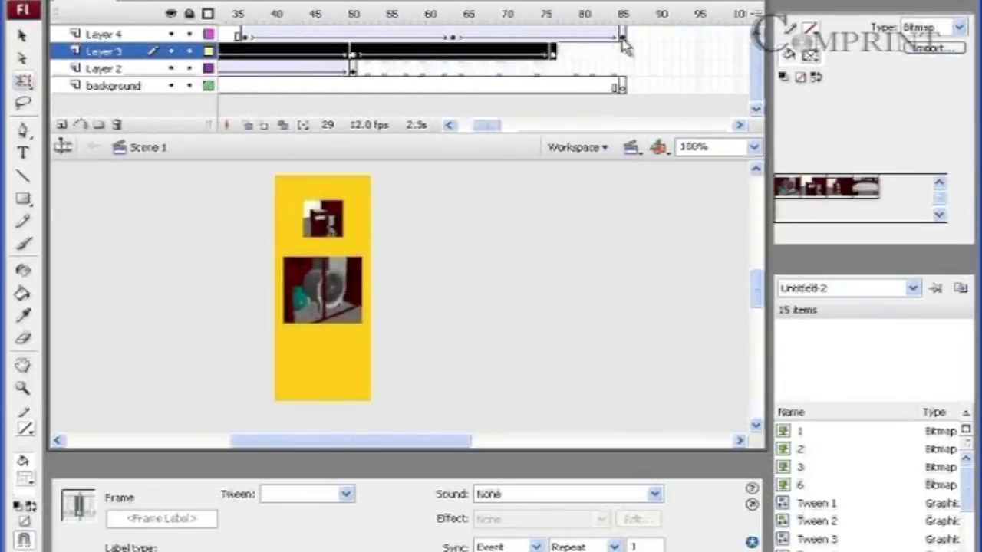
click(606, 39)
drag(605, 38, 405, 39)
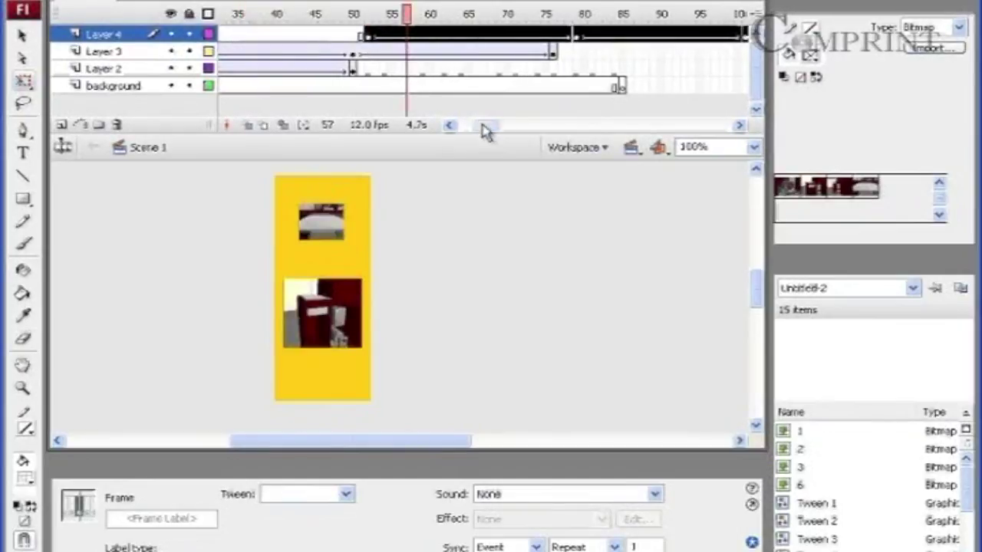
drag(486, 131, 456, 130)
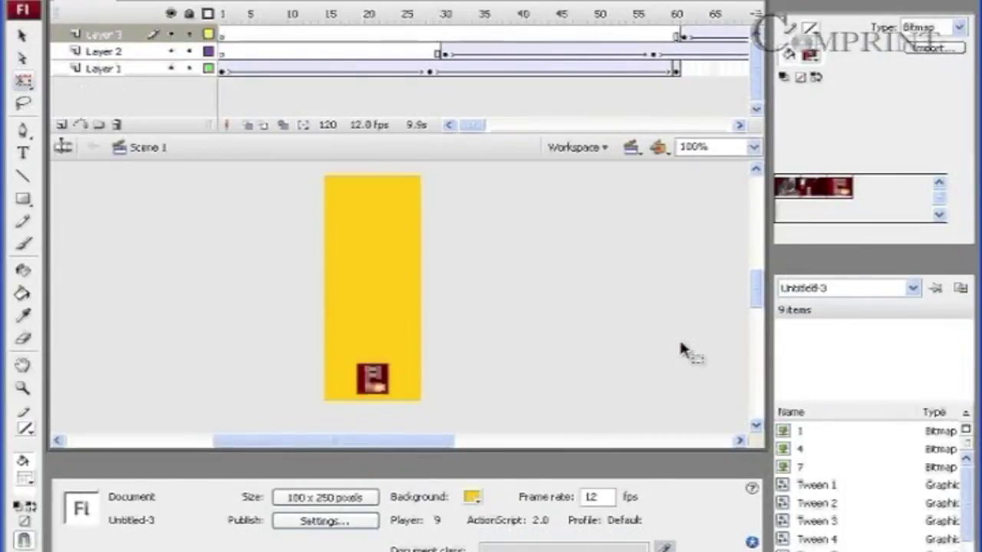
mouse_move(412, 447)
mouse_down()
mouse_move(526, 443)
mouse_move(406, 441)
mouse_up()
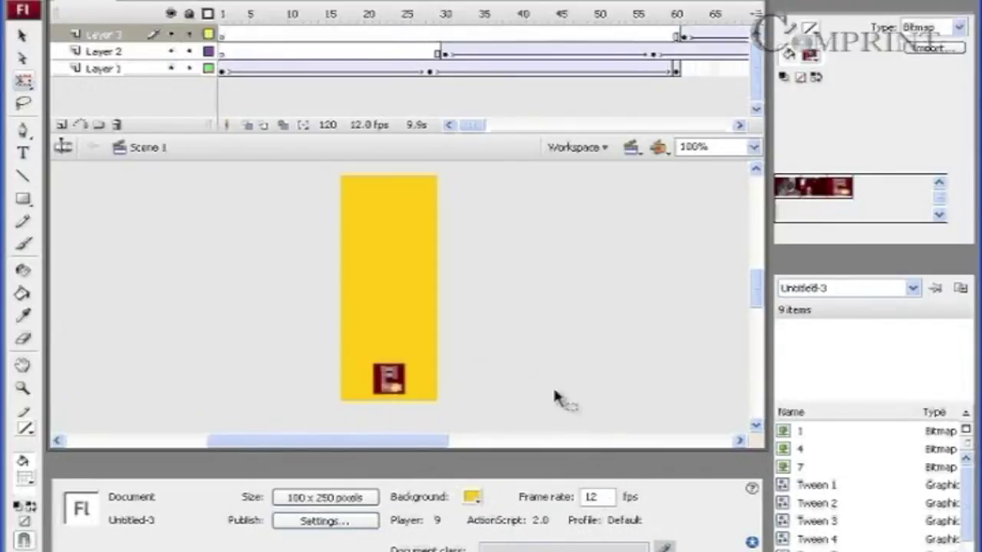
Step: Export the movie as a Flash Player SWF named 'flash animation', accepting the default export settings
click(15, 1)
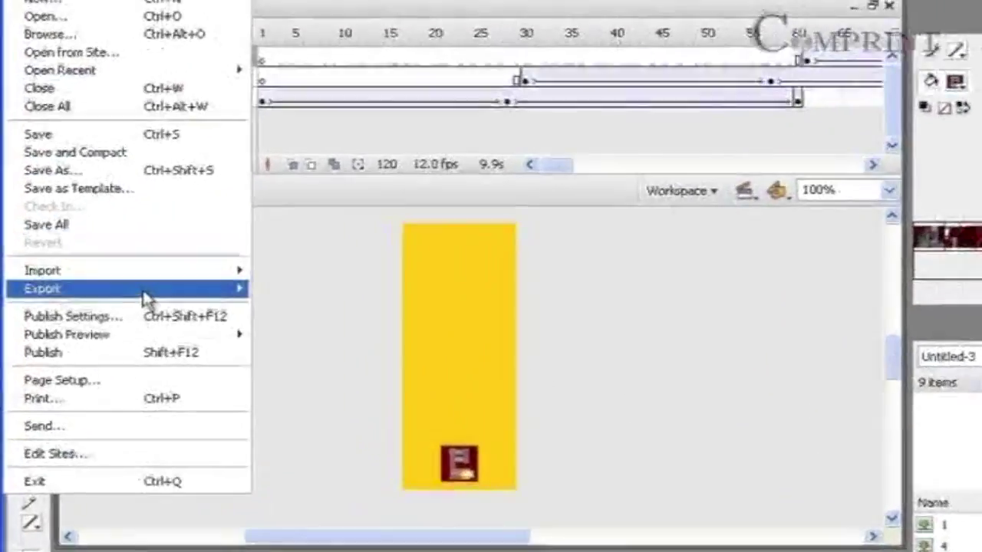
mouse_move(144, 299)
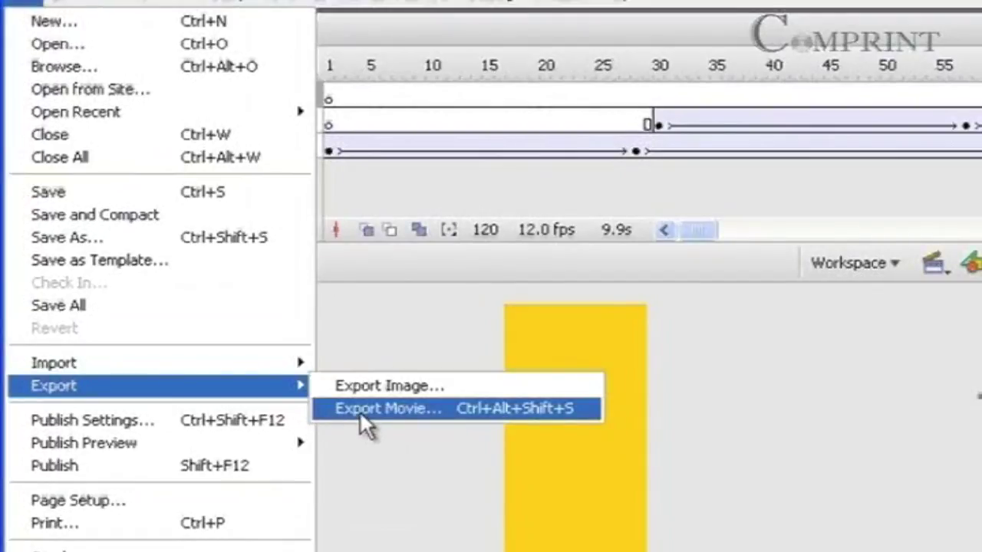
click(359, 412)
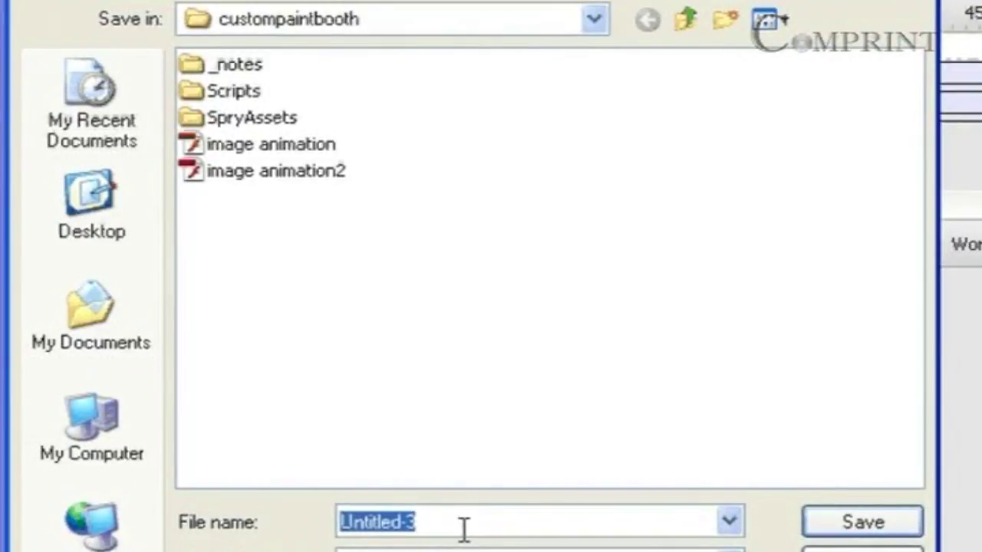
text(flash animation)
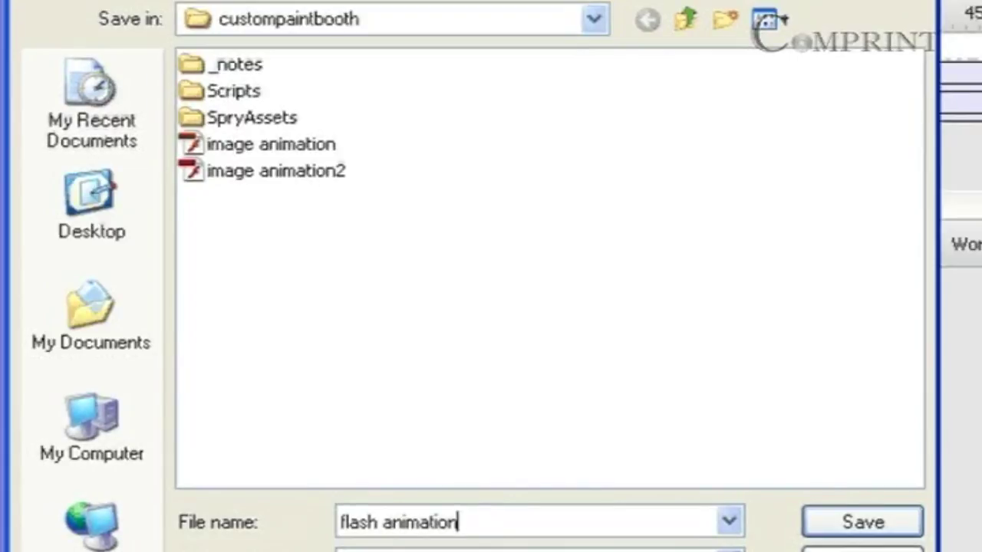
click(848, 524)
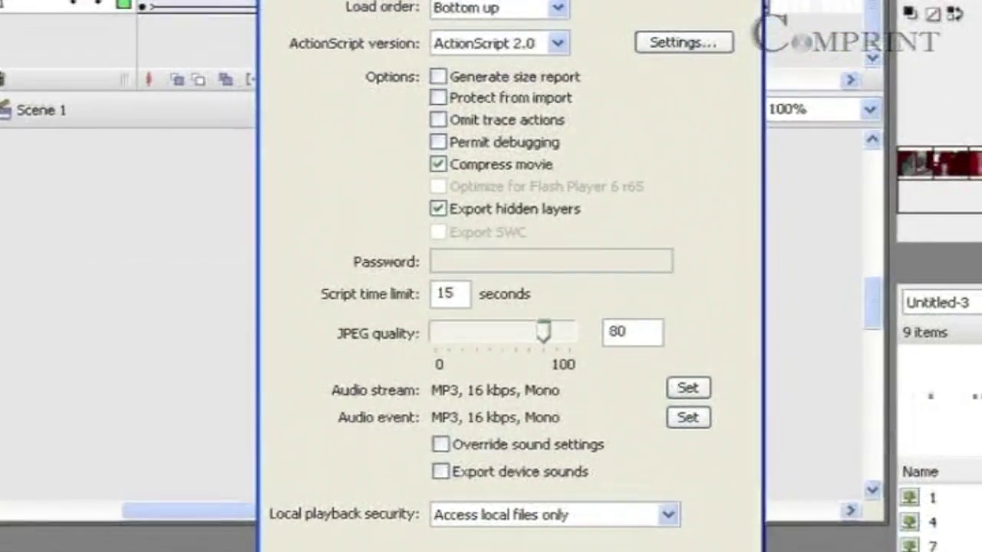
key(Return)
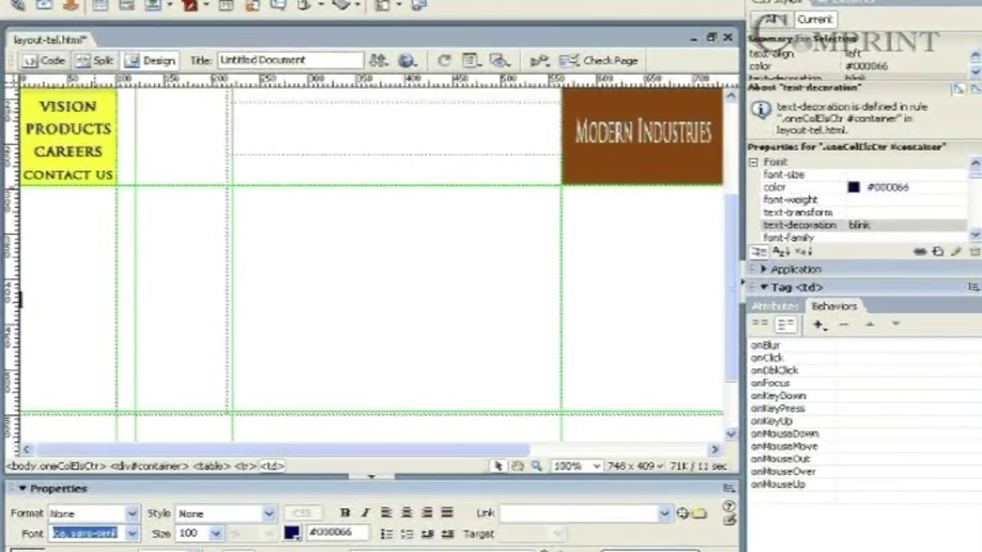
Step: Insert the image animation2.swf Flash movie into the cell below the navigation links
click(206, 7)
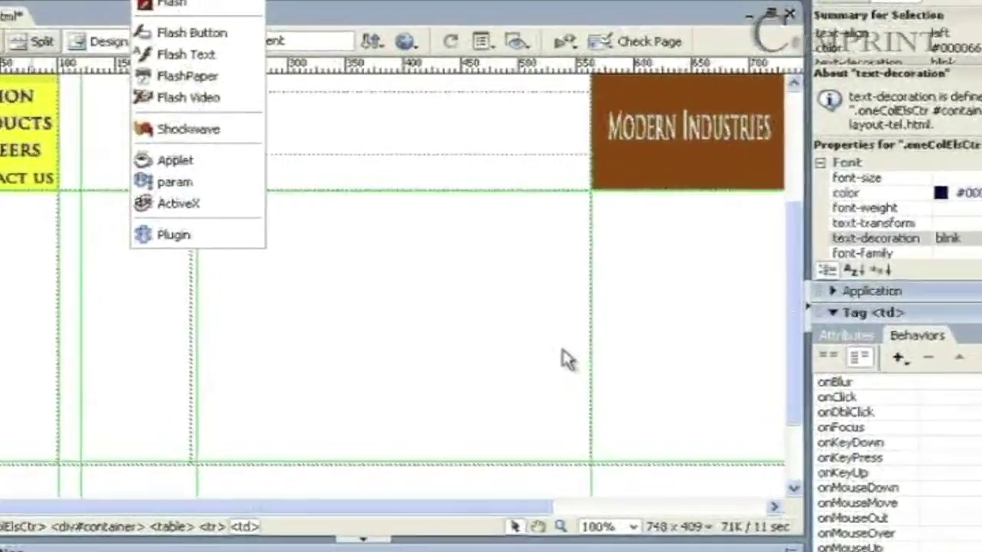
click(172, 4)
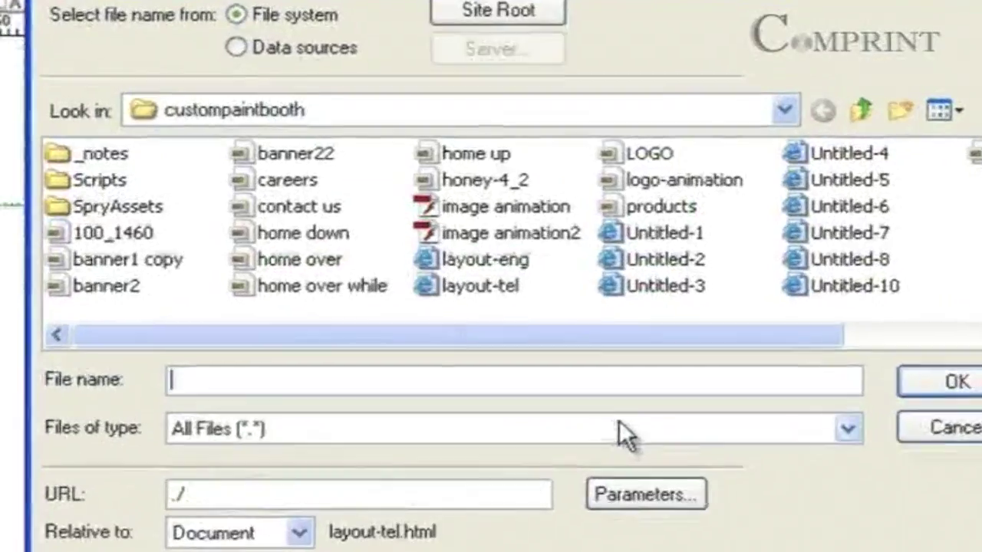
click(533, 238)
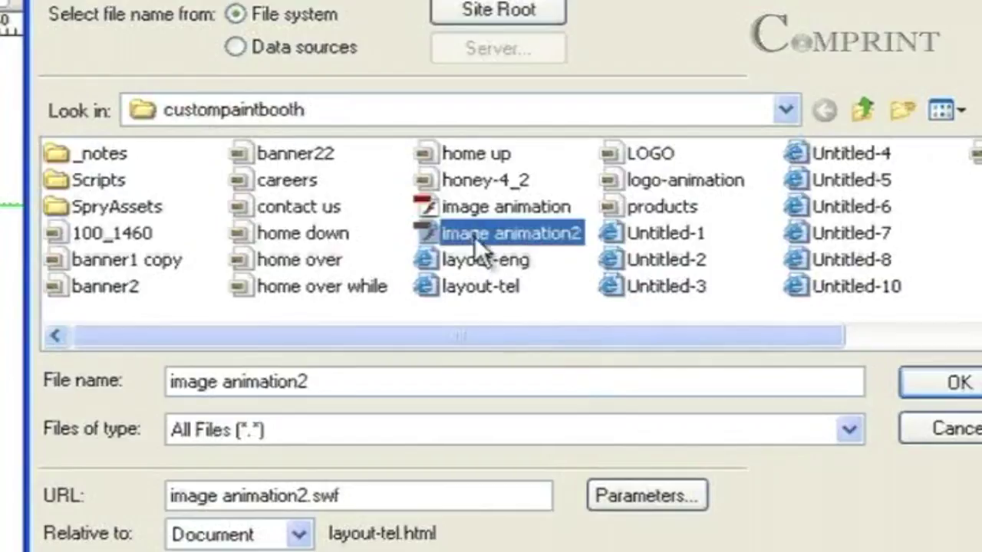
click(958, 385)
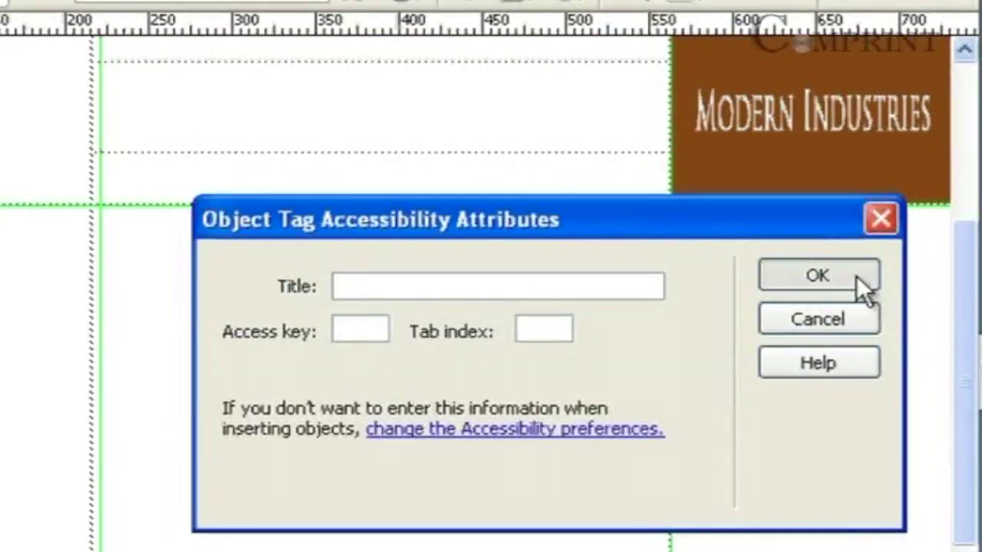
click(829, 270)
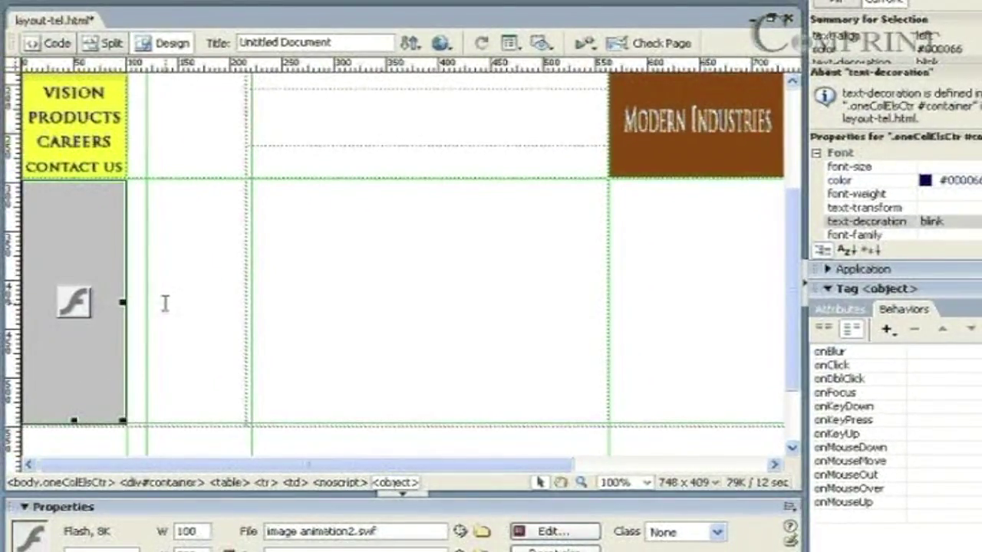
Step: Save layout-tel and preview it in Internet Explorer
click(440, 43)
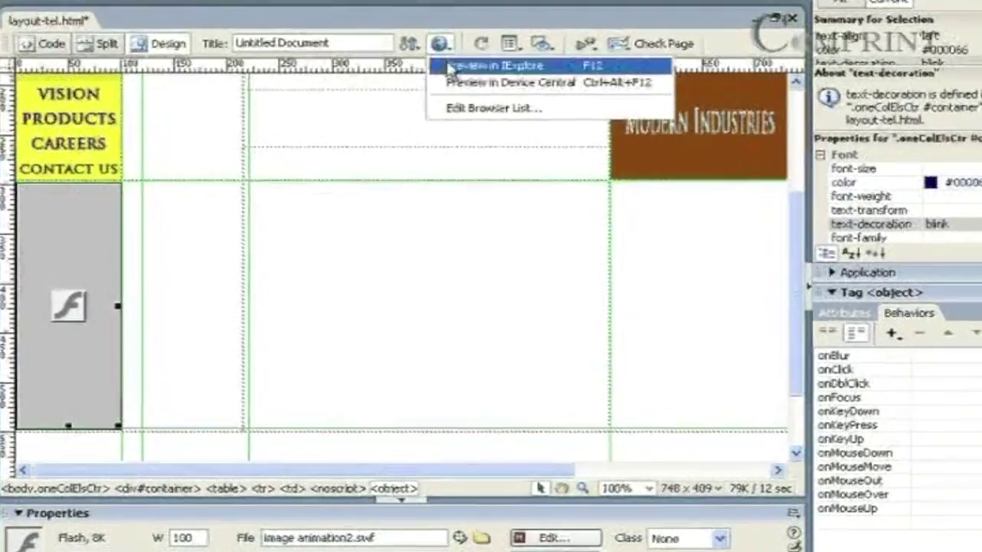
click(453, 67)
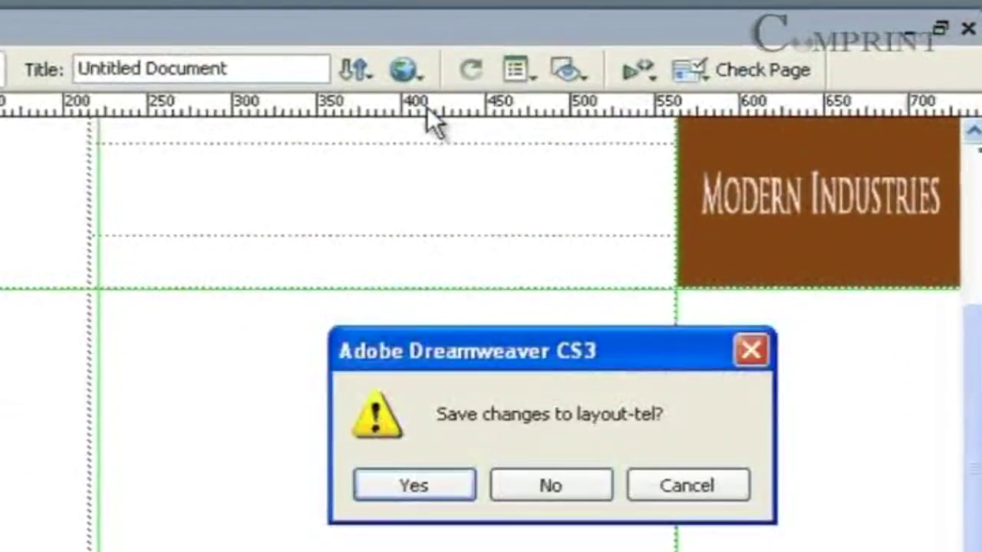
click(452, 473)
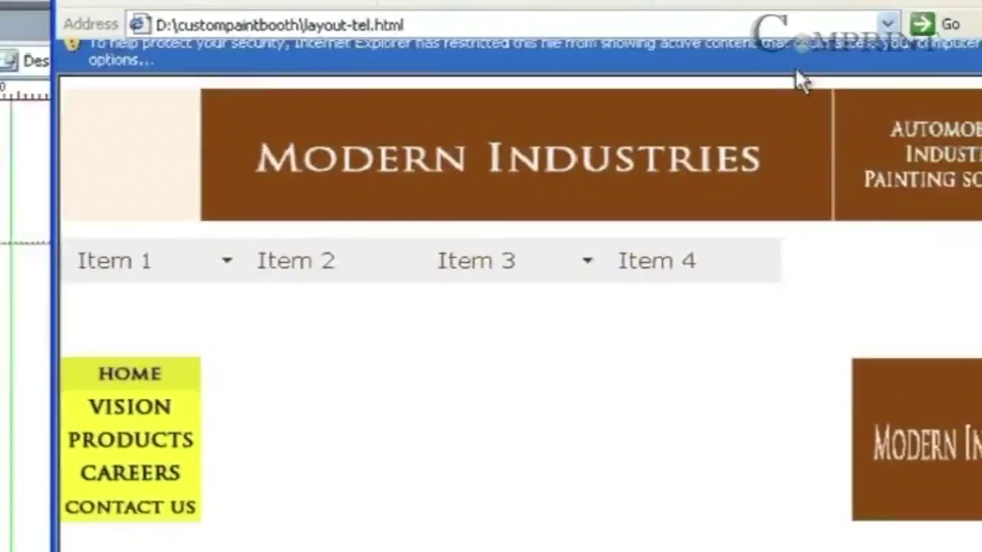
Step: Allow the page's blocked active content, then scroll down to the playing Flash animation
click(801, 52)
click(898, 66)
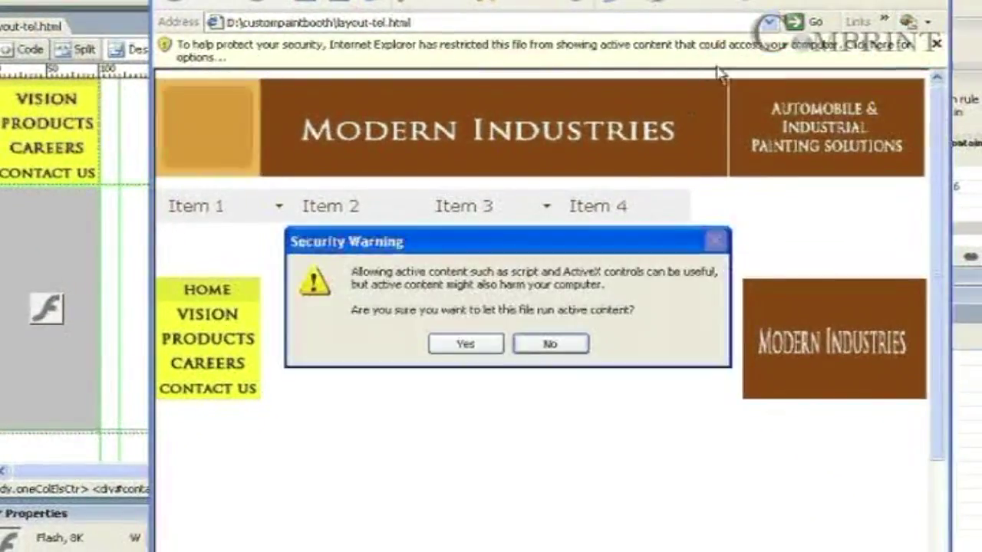
click(465, 344)
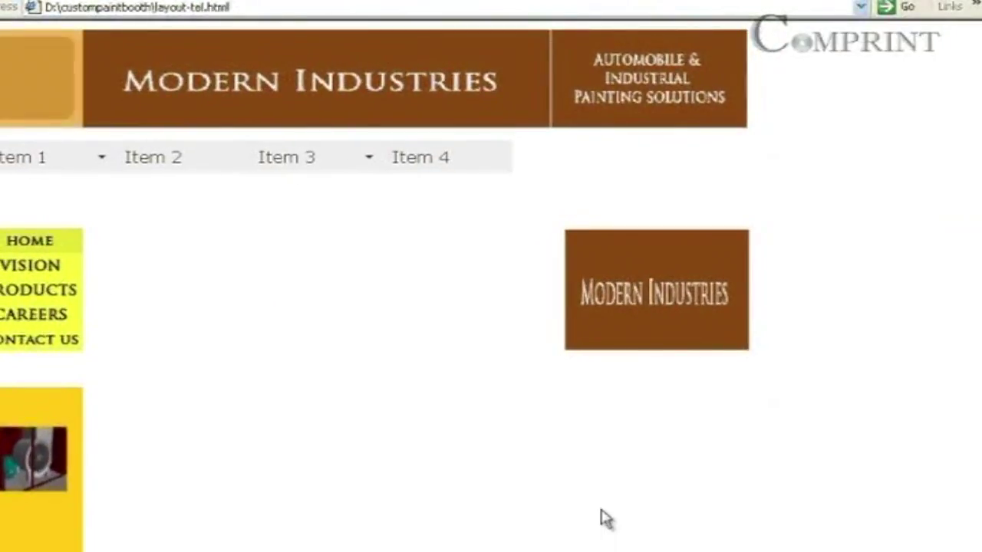
scroll(537, 506, down, 1)
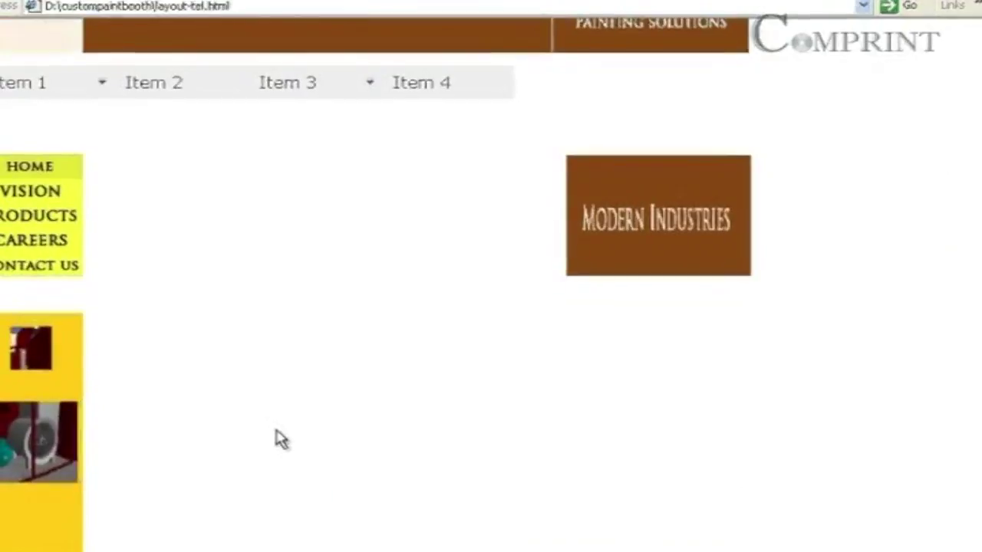